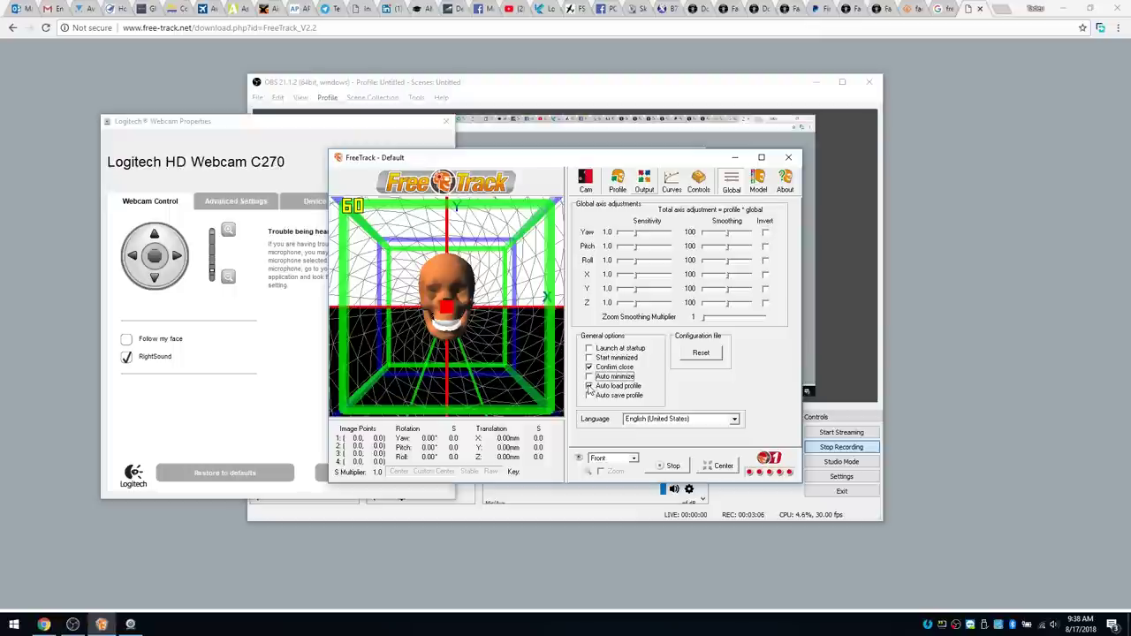
# Step: Set the dimensions of the headphone-mounted three-point model to 38, 48, 76 and 51 mm
pyautogui.click(758, 181)
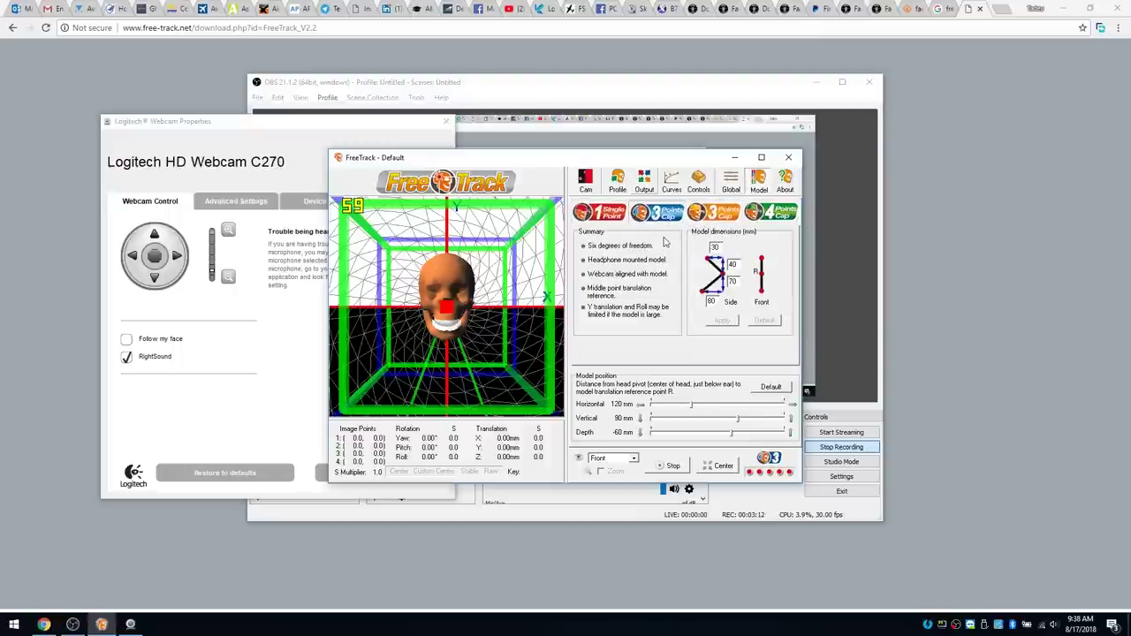
pyautogui.doubleClick(713, 247)
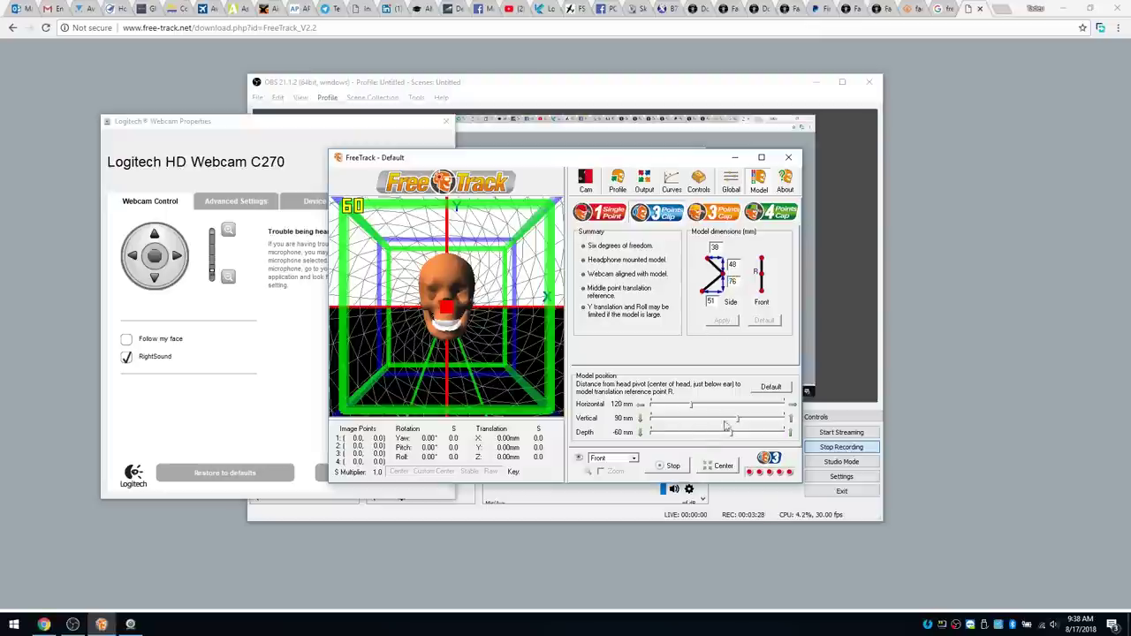
# Step: Show FreeTrack's camera image and place it beside the Logitech webcam's advanced settings so both stay visible
pyautogui.click(587, 183)
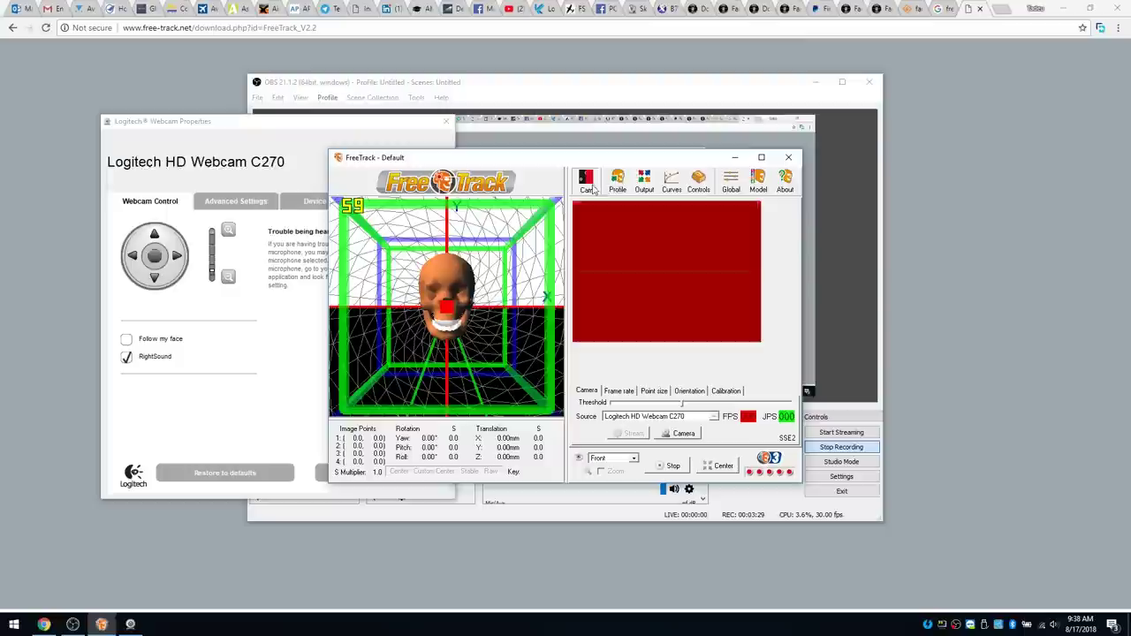
pyautogui.click(310, 122)
pyautogui.moveTo(357, 124); pyautogui.dragTo(321, 132)
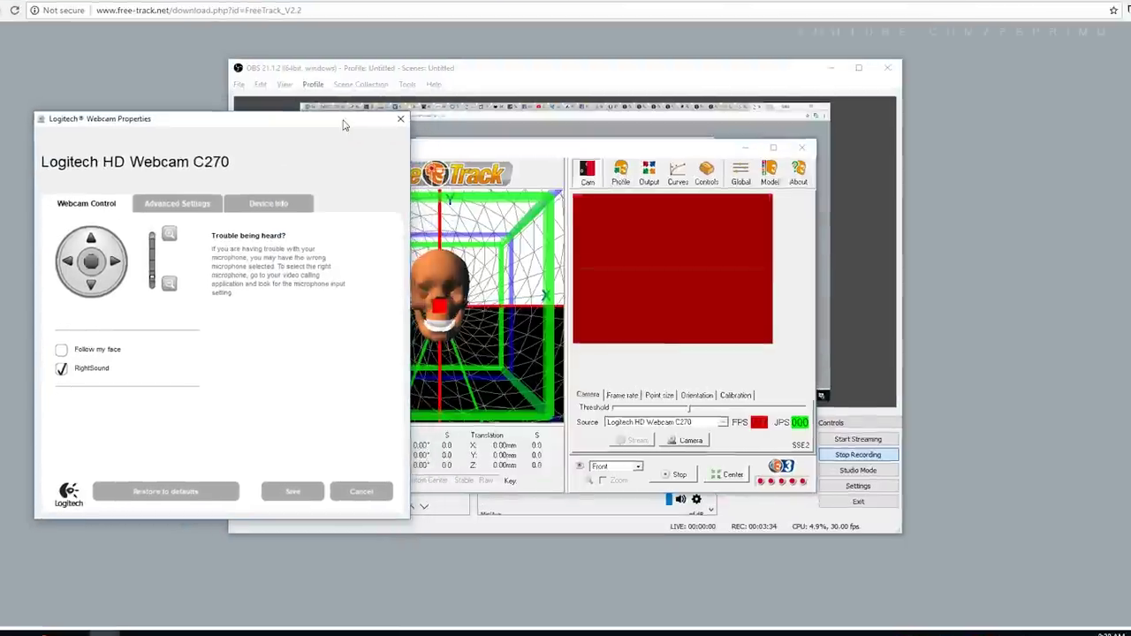
pyautogui.hotkey('alt', 'Tab')
pyautogui.hotkey('alt', 'Tab')
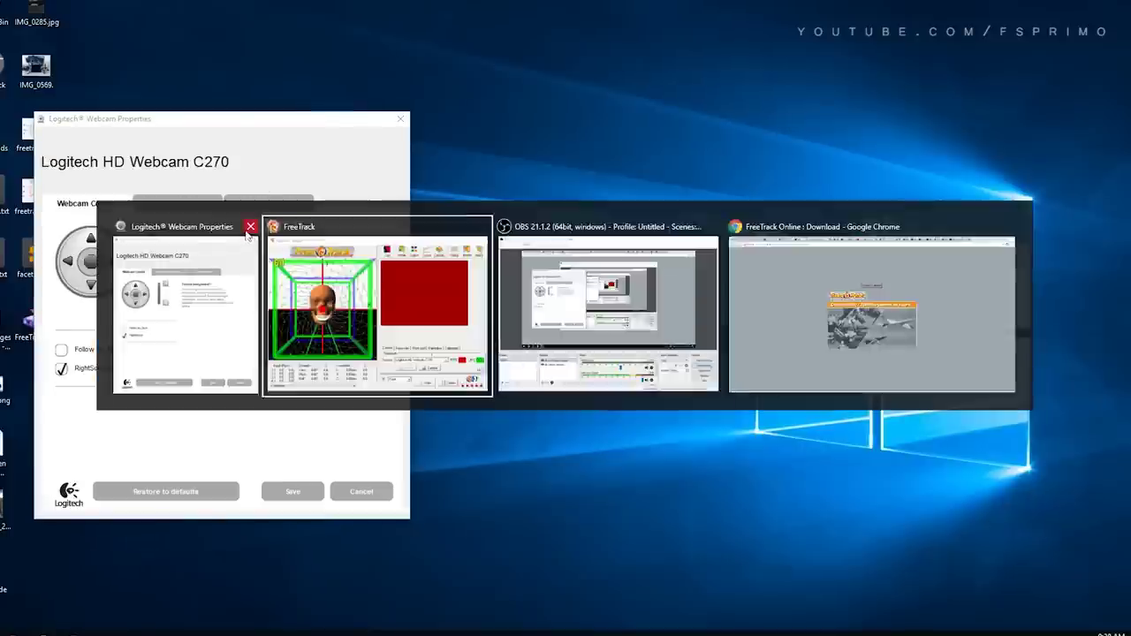
pyautogui.click(181, 205)
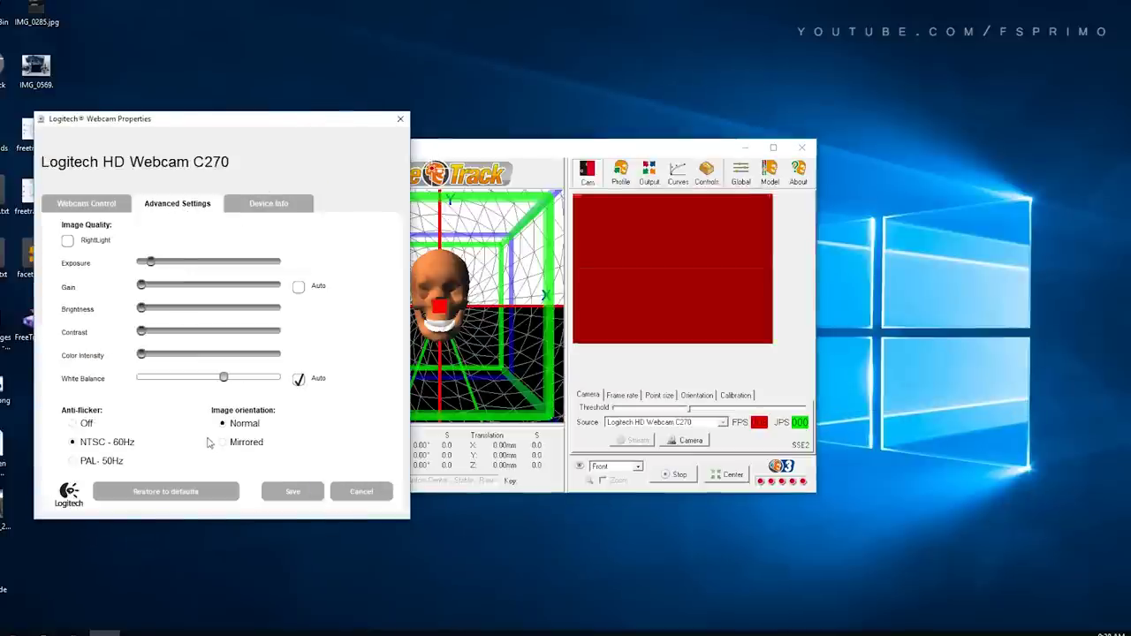
pyautogui.moveTo(550, 155); pyautogui.dragTo(691, 144)
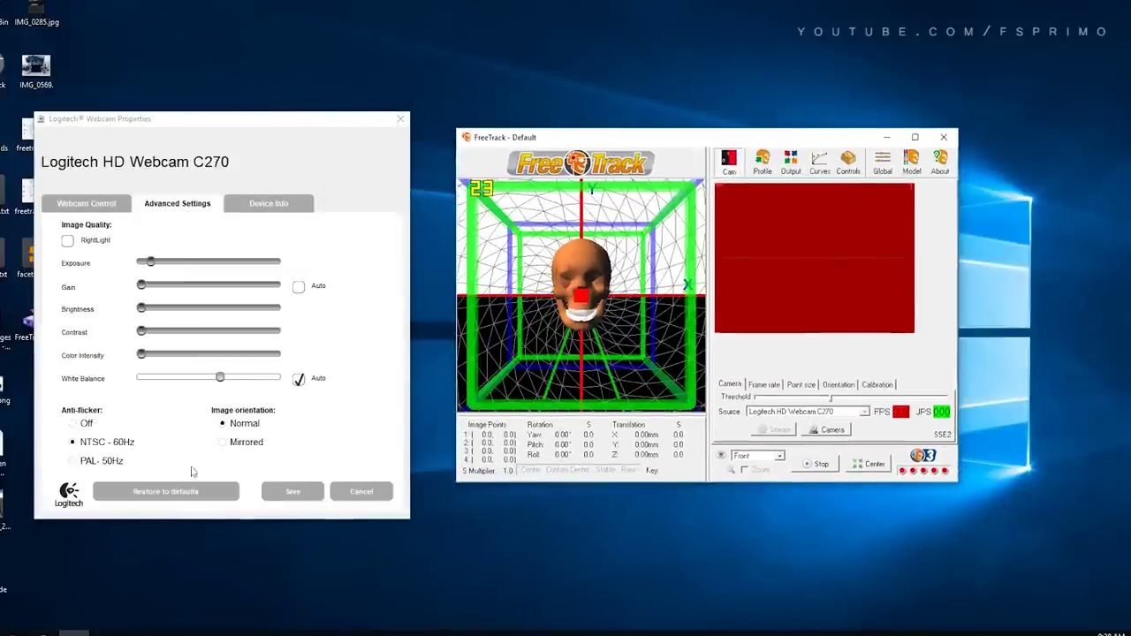
# Step: Restore the webcam's default settings, and turn off RightLight and automatic gain
pyautogui.click(165, 492)
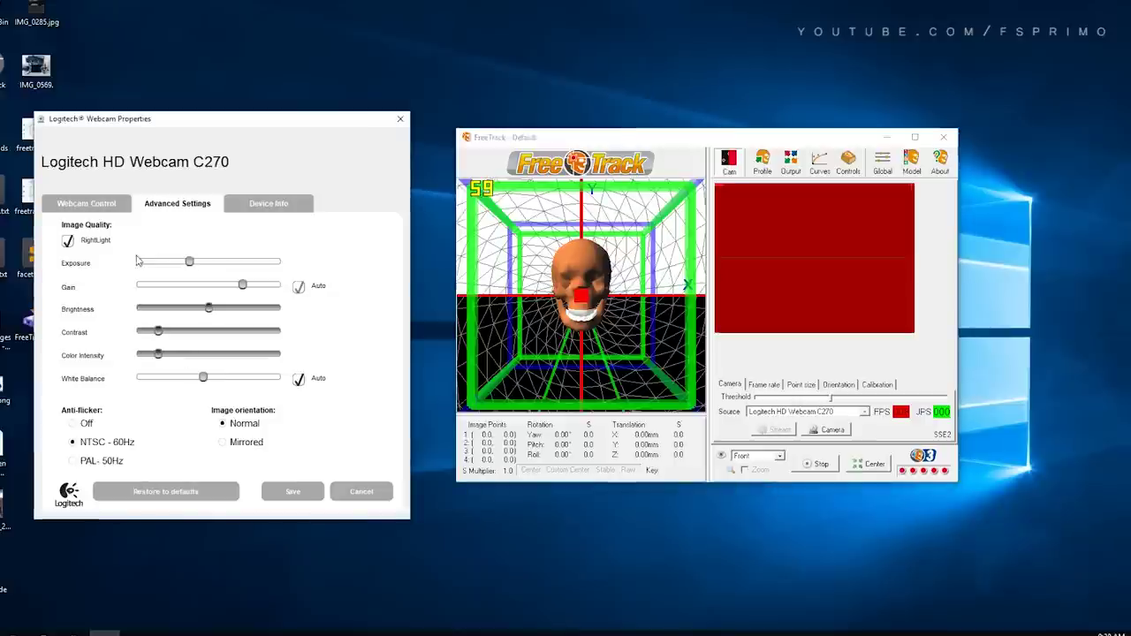
pyautogui.click(68, 242)
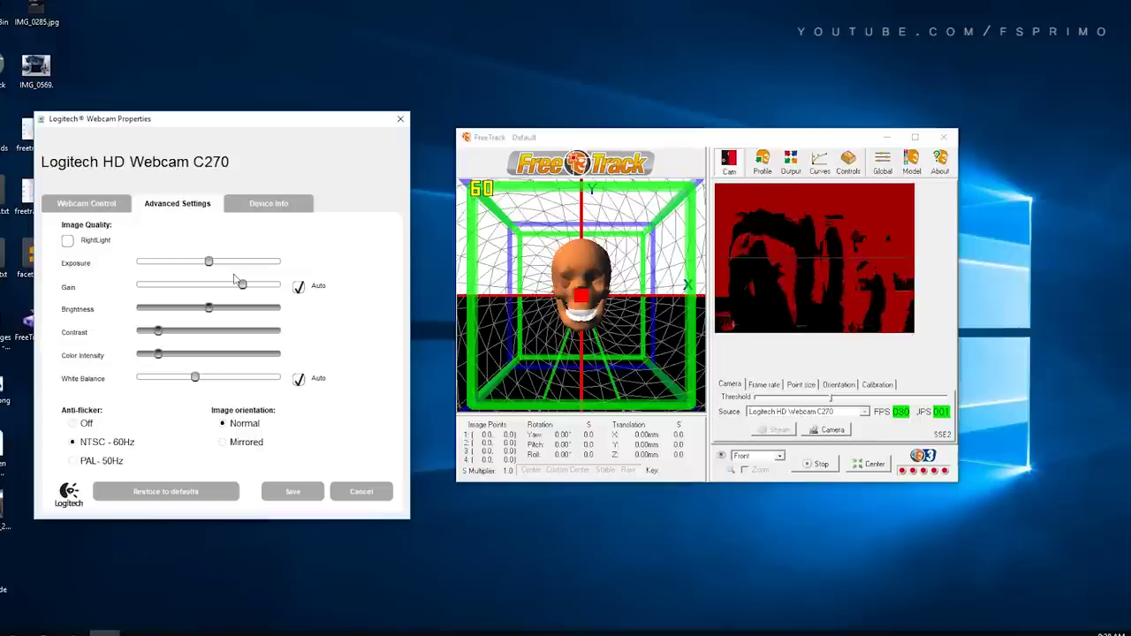
pyautogui.moveTo(208, 263); pyautogui.dragTo(190, 264)
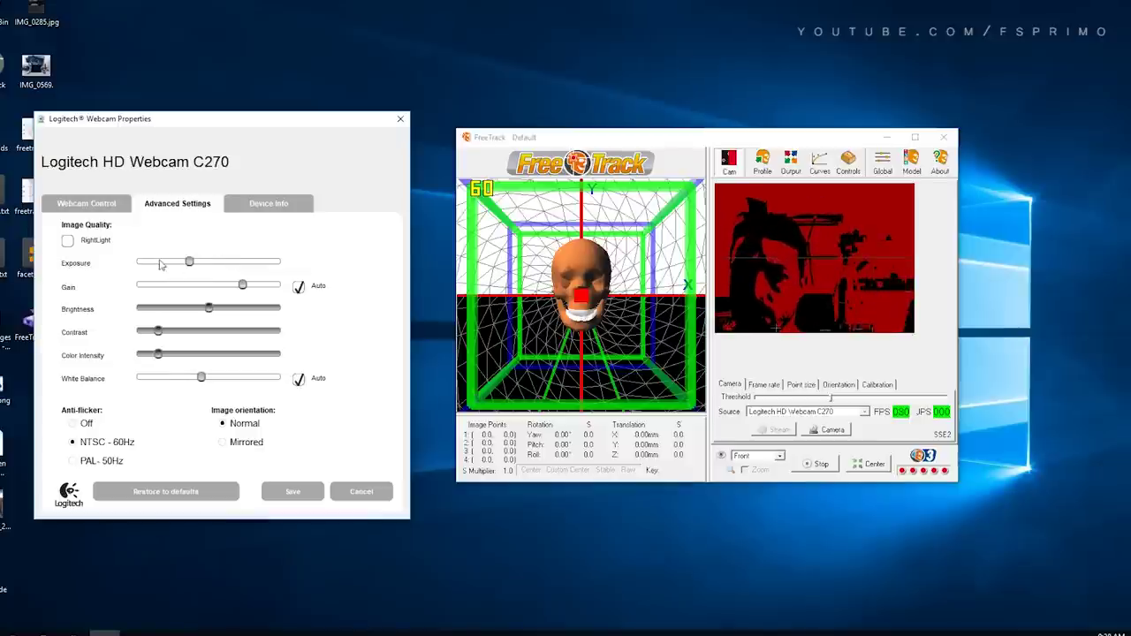
pyautogui.click(299, 287)
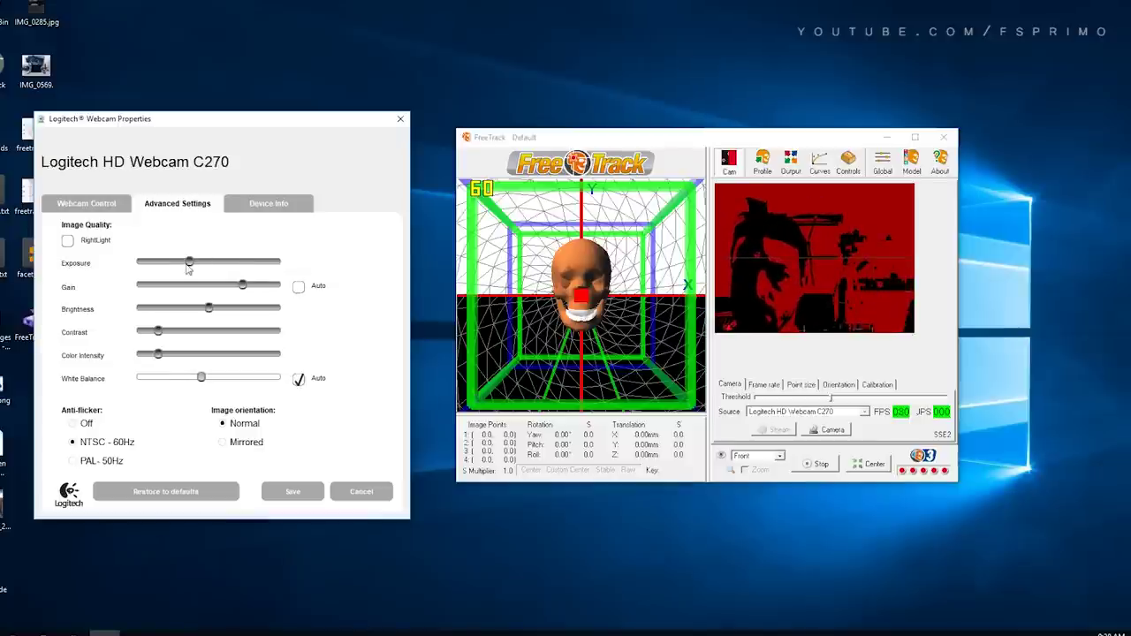
# Step: Lower the exposure to near minimum, the gain to minimum and the brightness to about a third, and center the tracking
pyautogui.moveTo(188, 262); pyautogui.dragTo(159, 262)
pyautogui.moveTo(237, 297); pyautogui.dragTo(154, 271)
pyautogui.moveTo(219, 316); pyautogui.dragTo(185, 320)
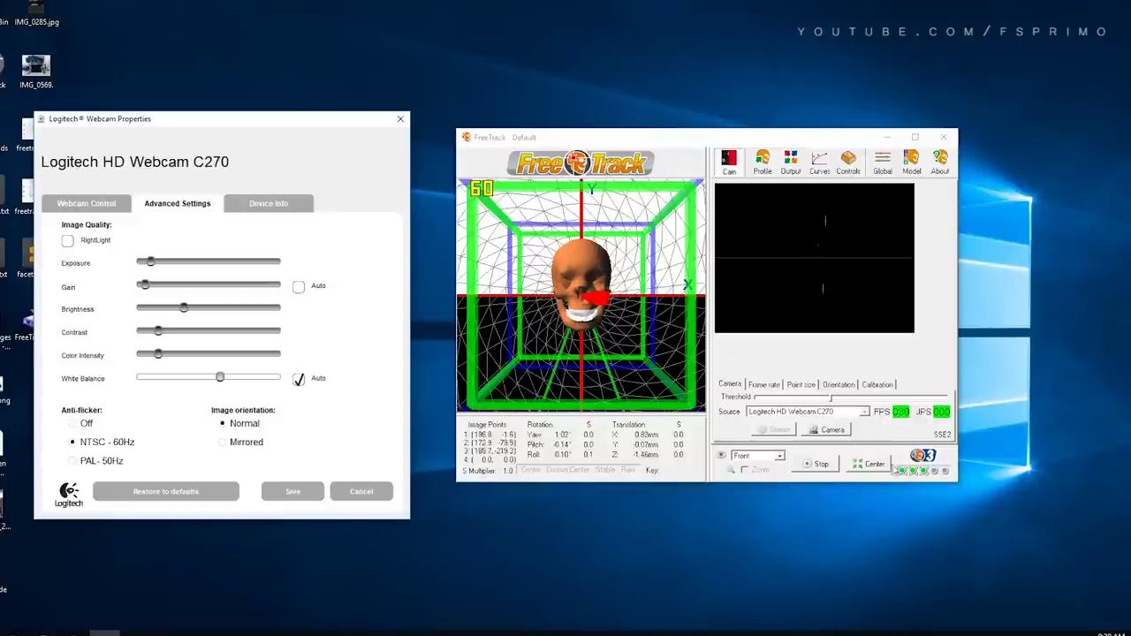
pyautogui.click(879, 463)
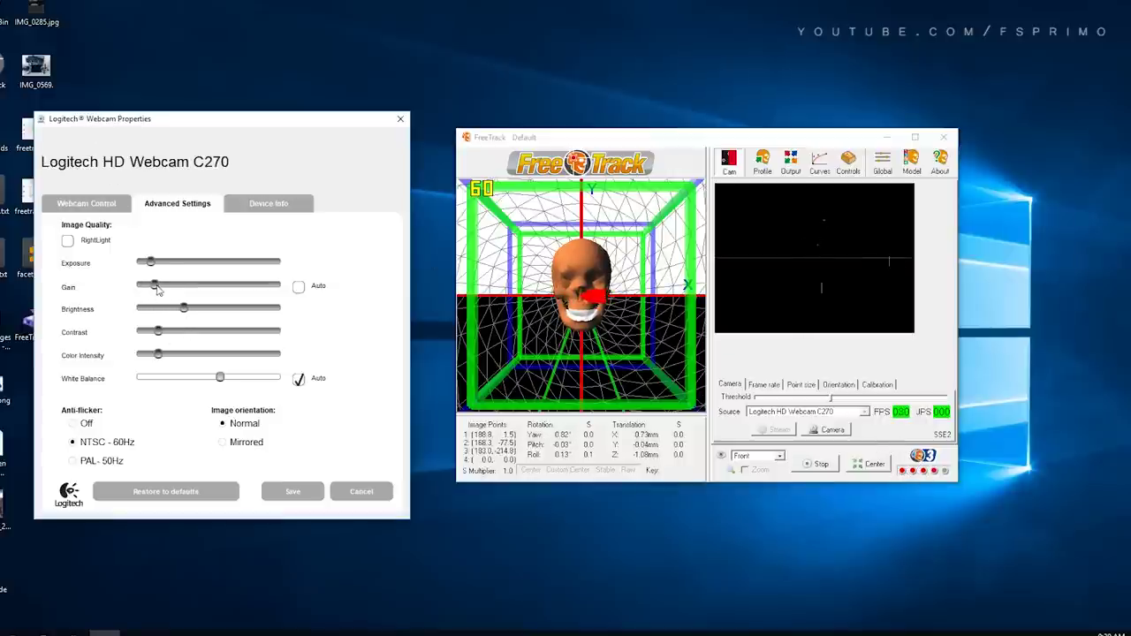
pyautogui.moveTo(149, 288); pyautogui.dragTo(143, 290)
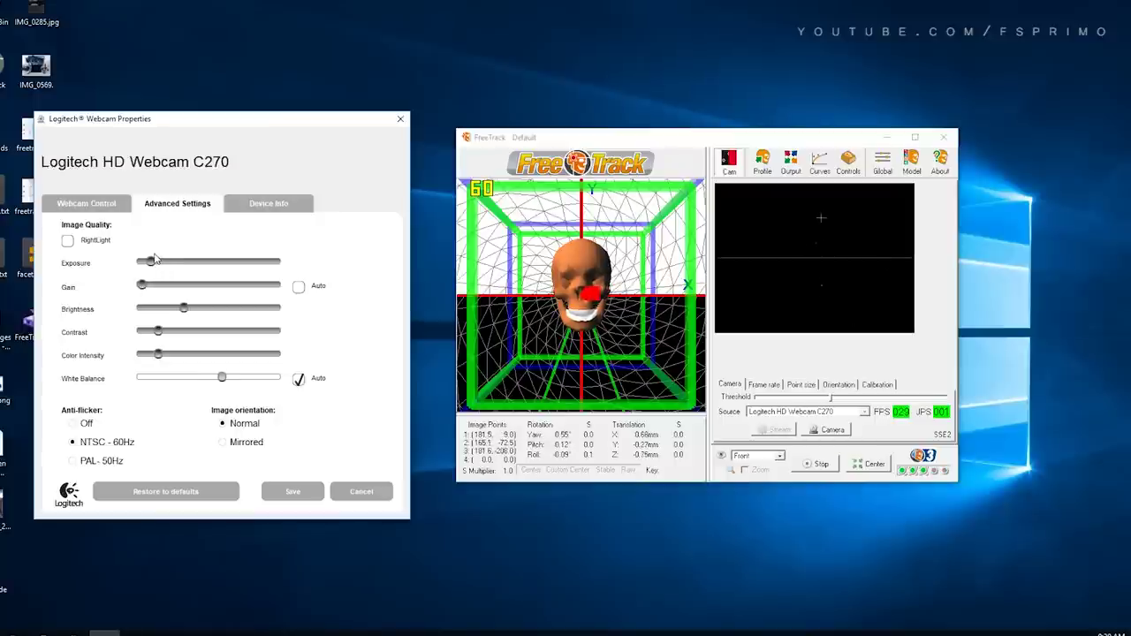
# Step: Test a higher webcam exposure, bring it back to near minimum, and save the webcam settings
pyautogui.moveTo(151, 264); pyautogui.dragTo(228, 260)
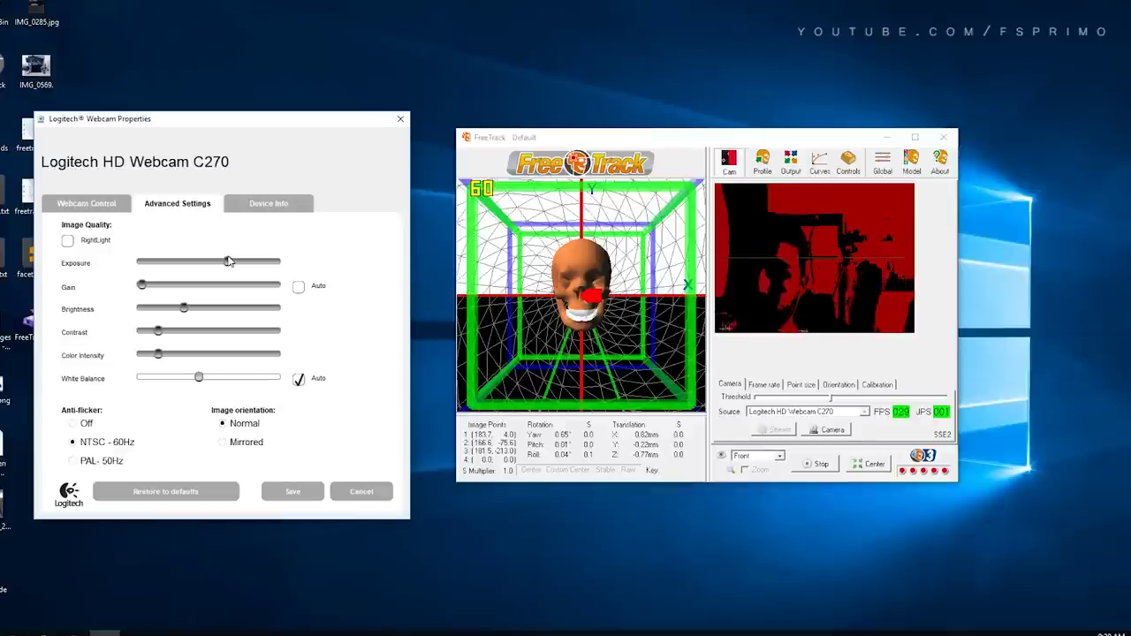
pyautogui.moveTo(237, 259); pyautogui.dragTo(210, 262)
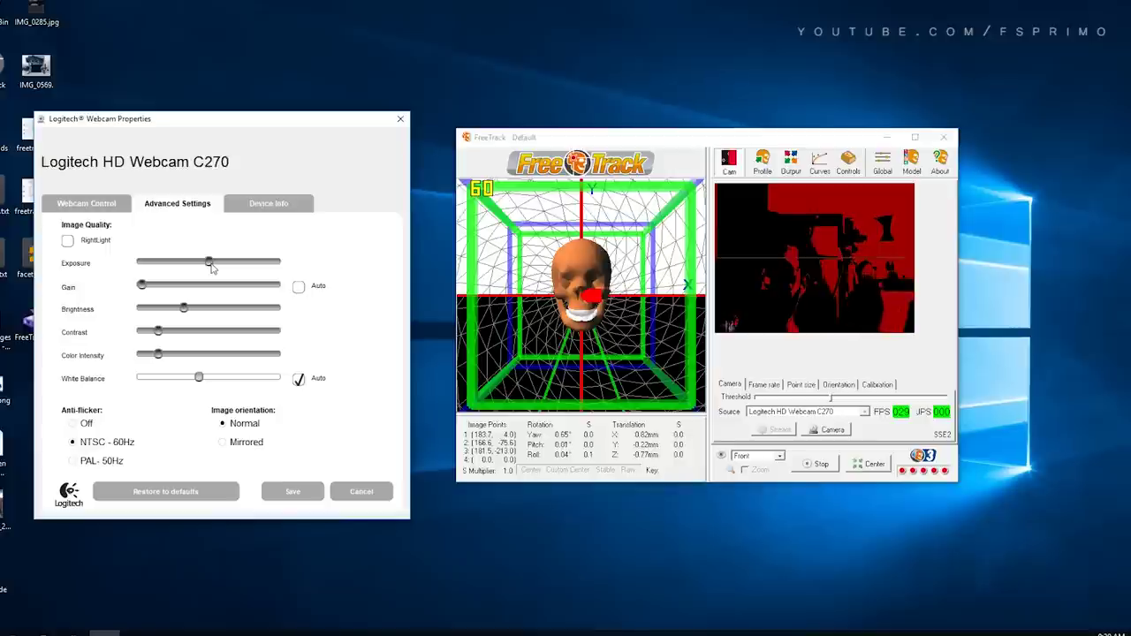
pyautogui.moveTo(209, 267); pyautogui.dragTo(171, 277)
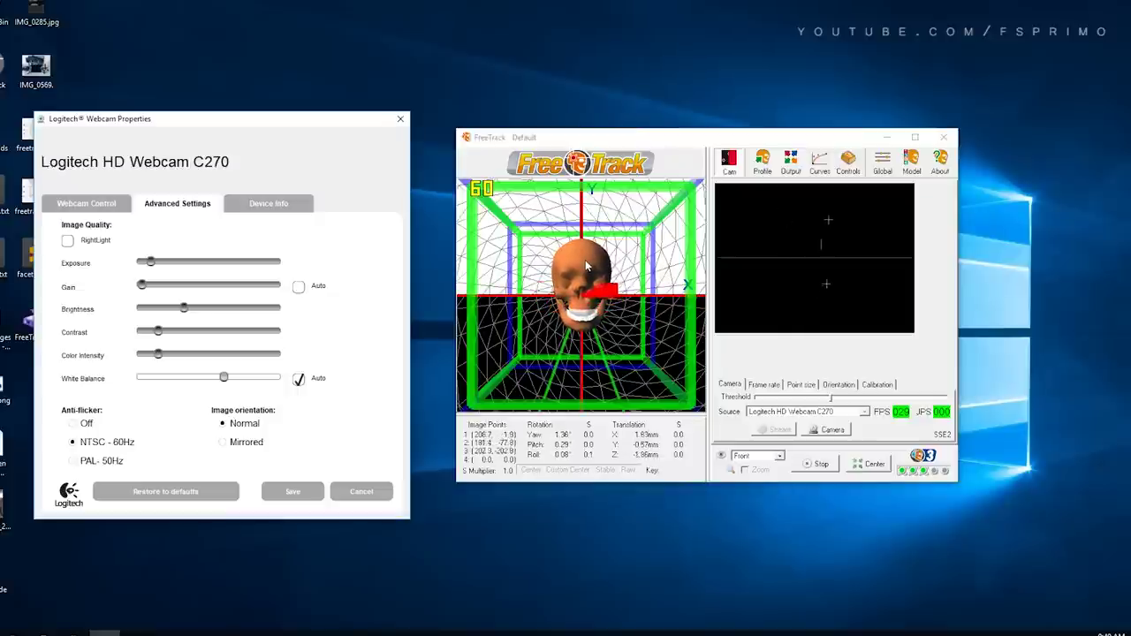
pyautogui.click(295, 490)
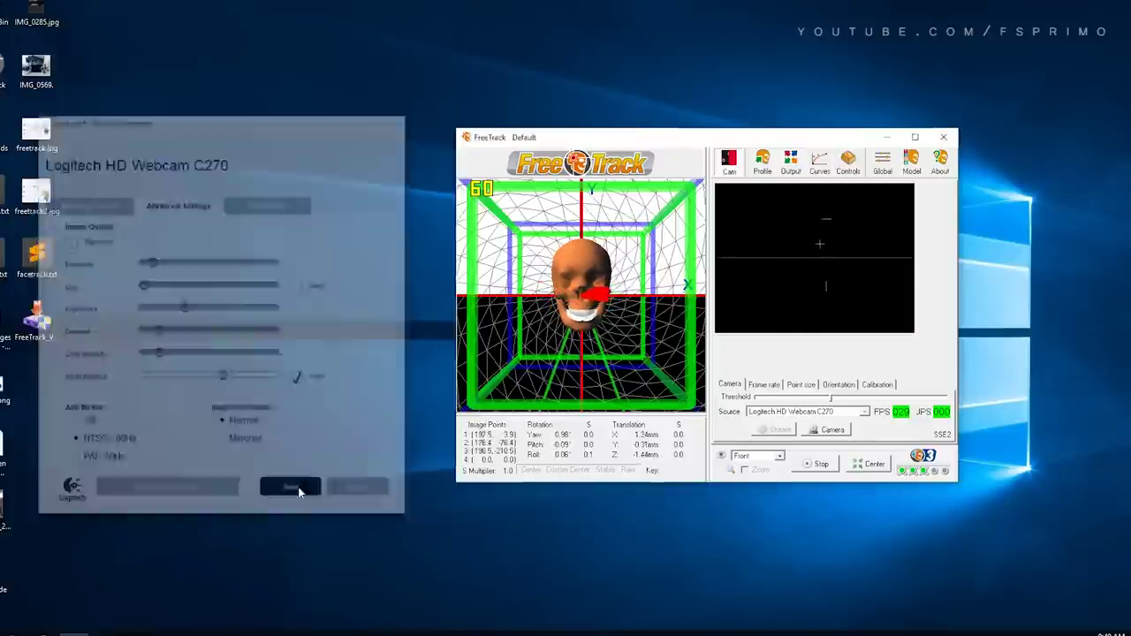
# Step: Make sure the SimConnect - Flight Simulator X output is enabled alongside the FreeTrack and TrackIR interfaces
pyautogui.click(763, 166)
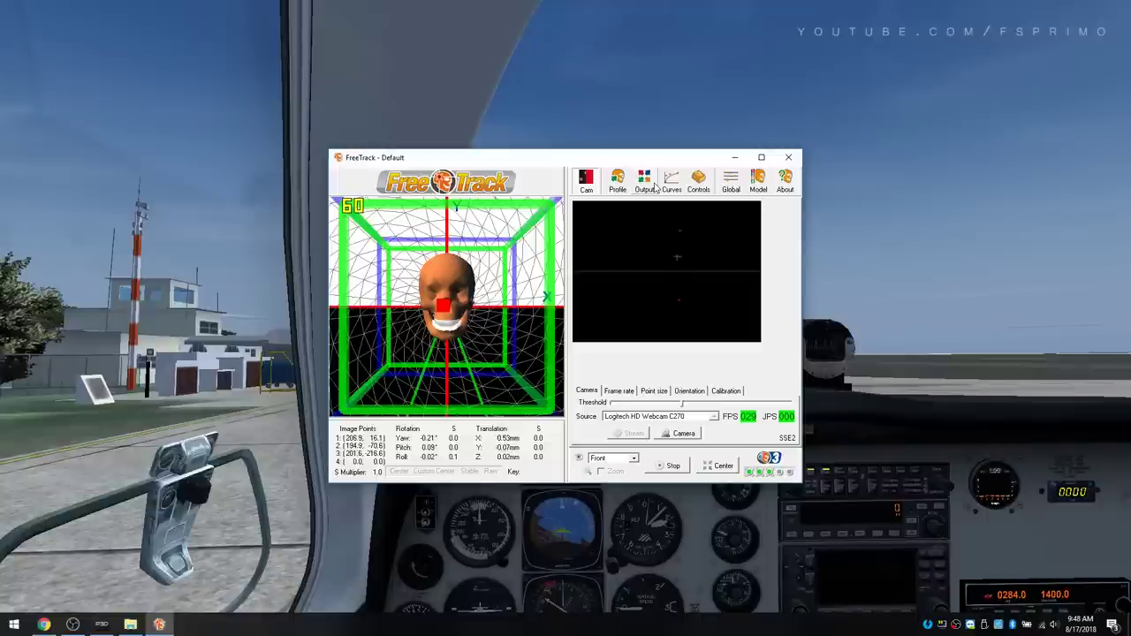
pyautogui.click(655, 184)
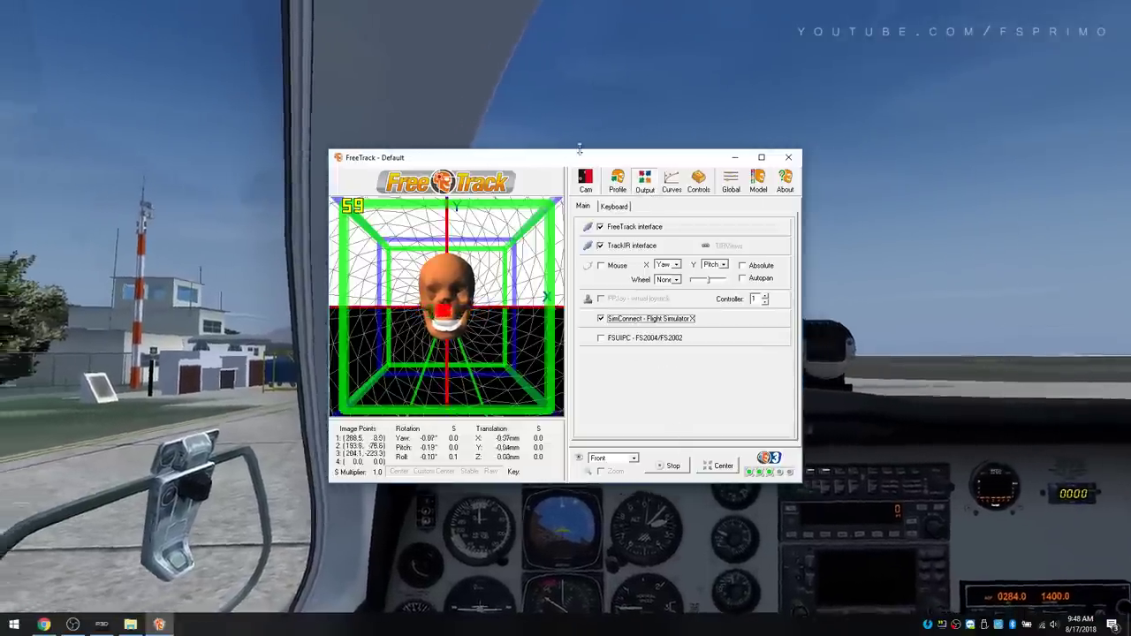
# Step: In the Default profile, set yaw sensitivity to 1.1 and pitch to 1.2, with smoothing 200 for yaw, pitch and roll
pyautogui.moveTo(589, 162); pyautogui.dragTo(628, 80)
pyautogui.click(656, 103)
pyautogui.click(712, 269)
pyautogui.moveTo(713, 268); pyautogui.dragTo(809, 294)
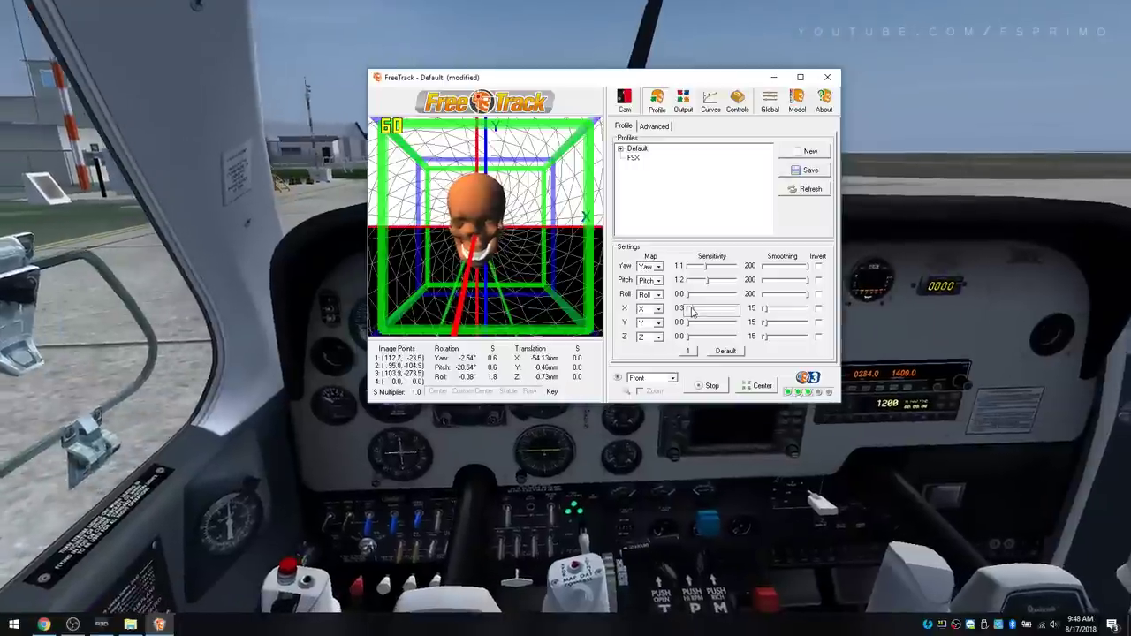
# Step: Set the X sensitivity to 0.7 and the Y and Z sensitivities to 0.4, with smoothing 200 on all three axes
pyautogui.moveTo(687, 309); pyautogui.dragTo(695, 337)
pyautogui.click(690, 337)
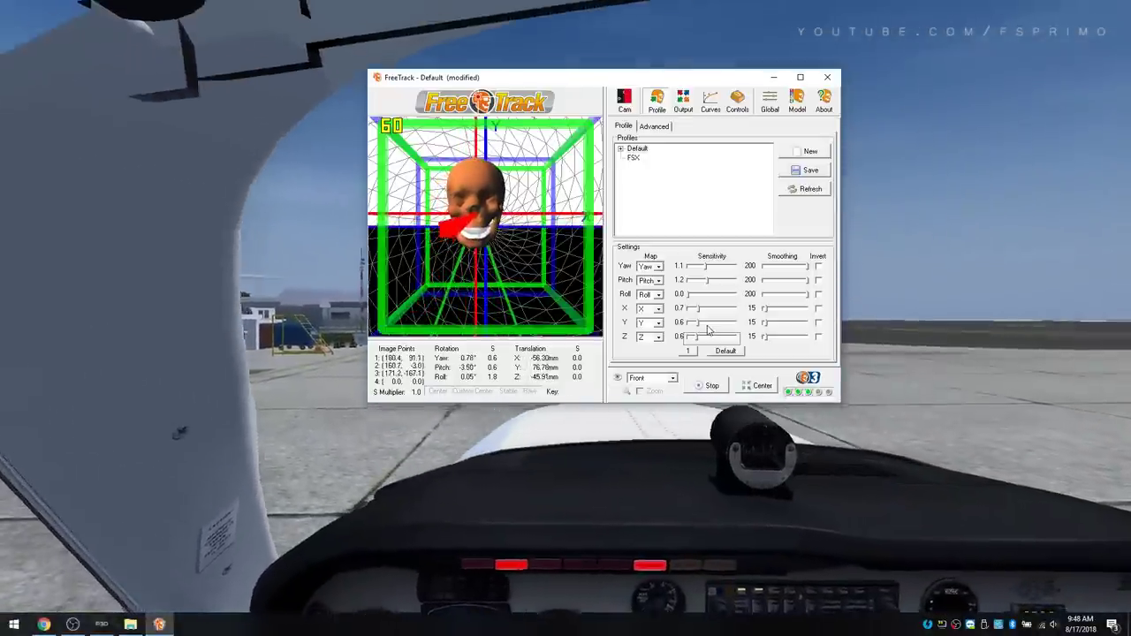
pyautogui.moveTo(695, 325); pyautogui.dragTo(693, 325)
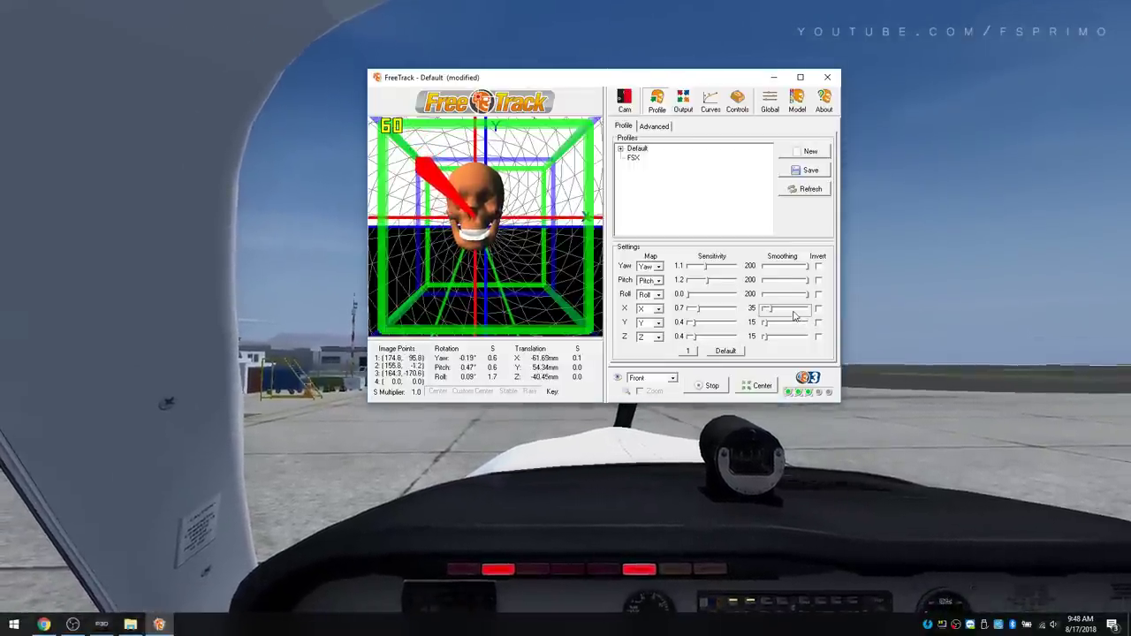
pyautogui.moveTo(765, 325); pyautogui.dragTo(809, 323)
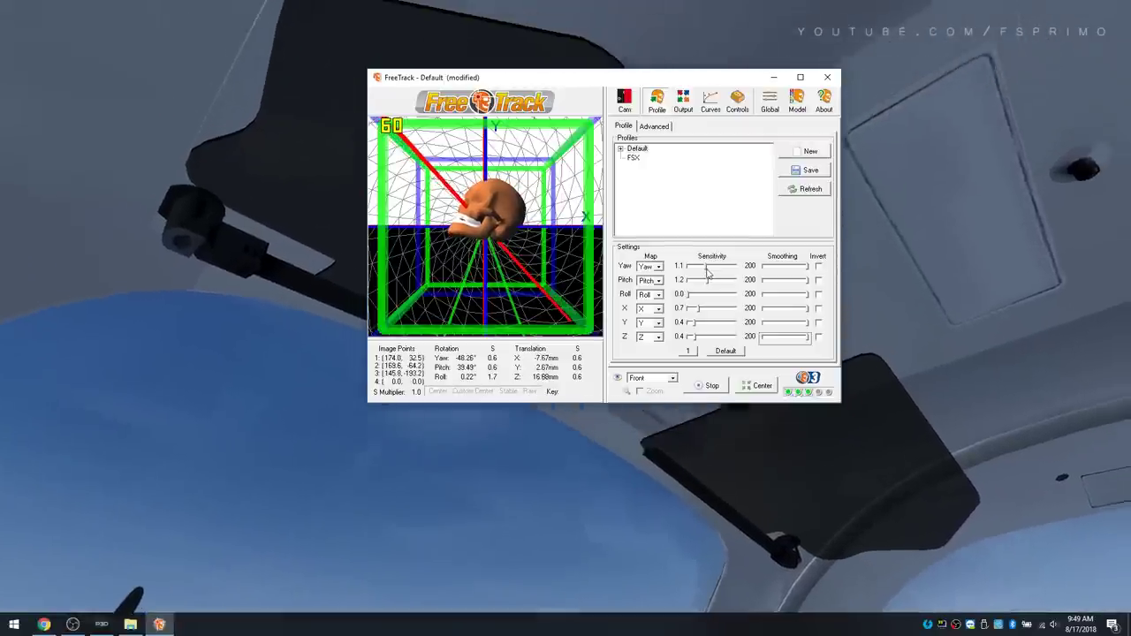
# Step: Reduce the pitch sensitivity to 1.1 and raise the roll sensitivity to 0.3
pyautogui.moveTo(707, 279); pyautogui.dragTo(707, 287)
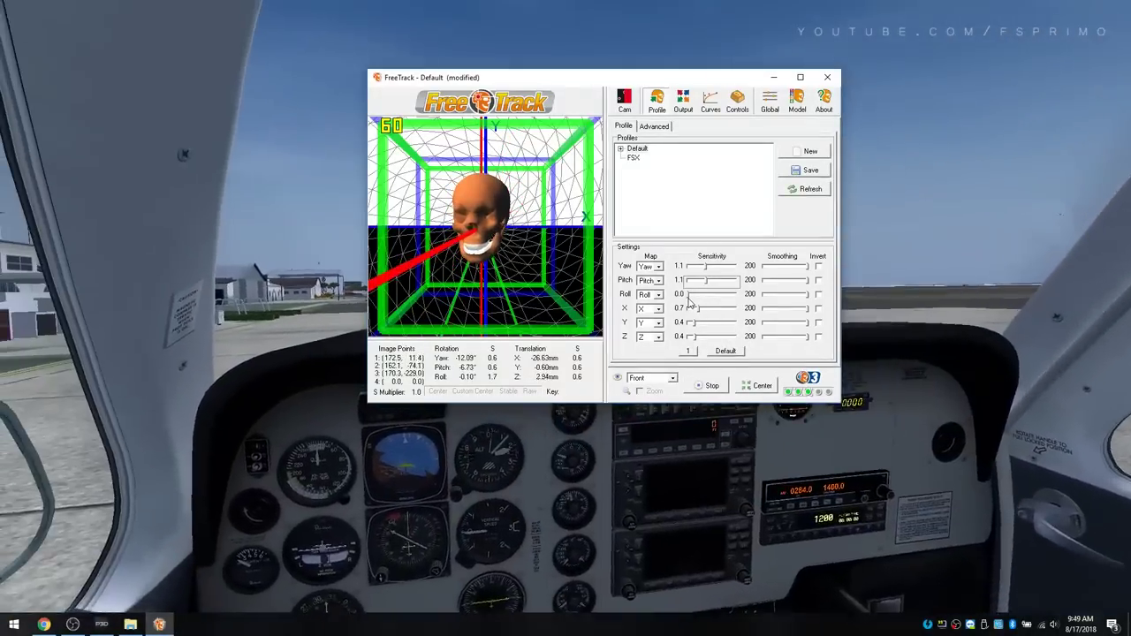
pyautogui.click(690, 297)
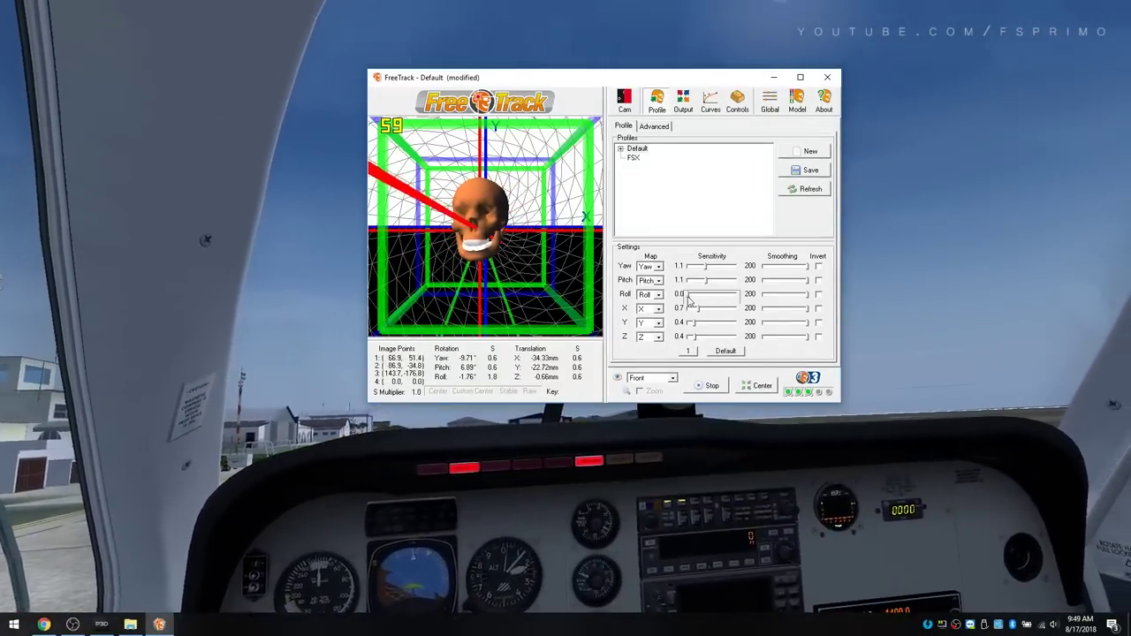
pyautogui.click(693, 299)
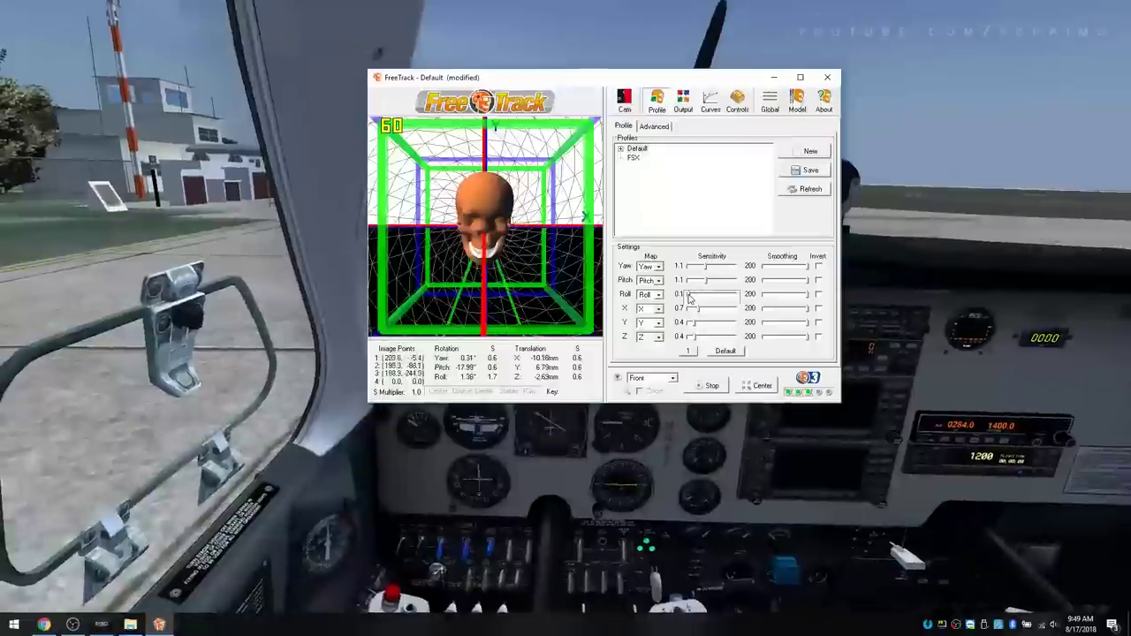
pyautogui.moveTo(693, 298); pyautogui.dragTo(690, 298)
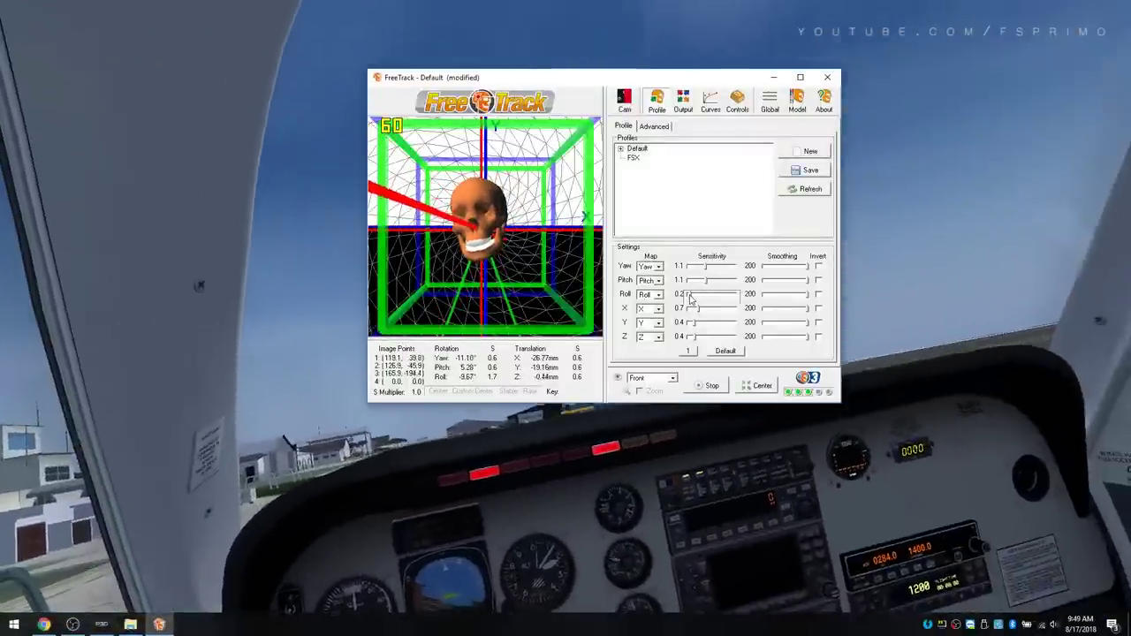
pyautogui.click(697, 296)
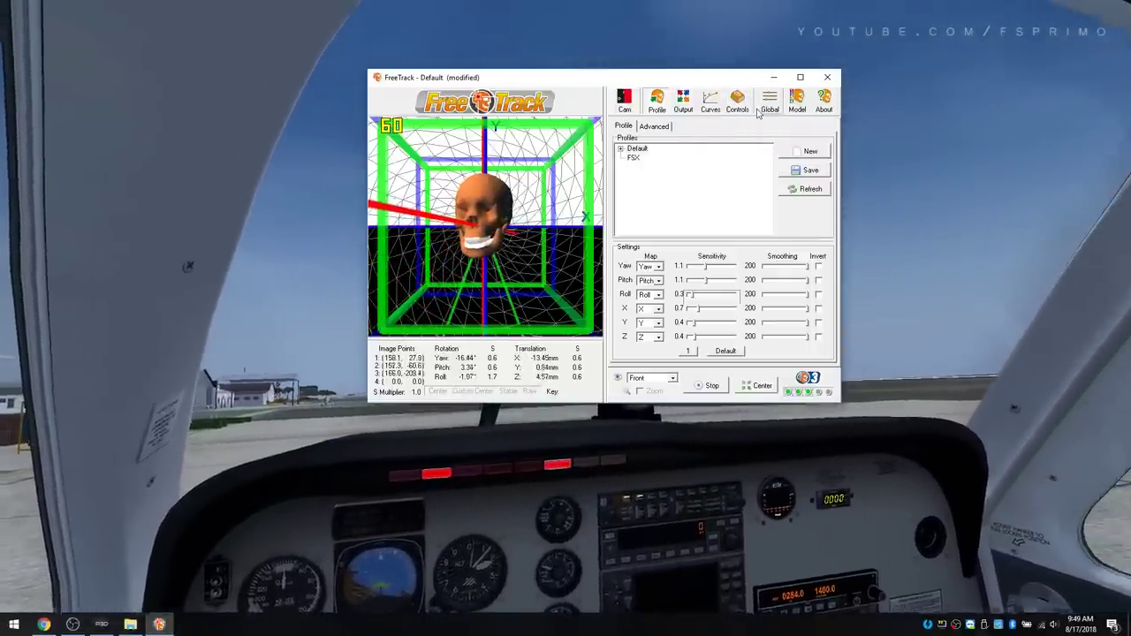
# Step: Assign Ctrl + Shift + C as the tracking Center hotkey and use it to recenter the view
pyautogui.click(738, 102)
pyautogui.click(696, 161)
pyautogui.hotkey('ctrl', 'shift', 'c')
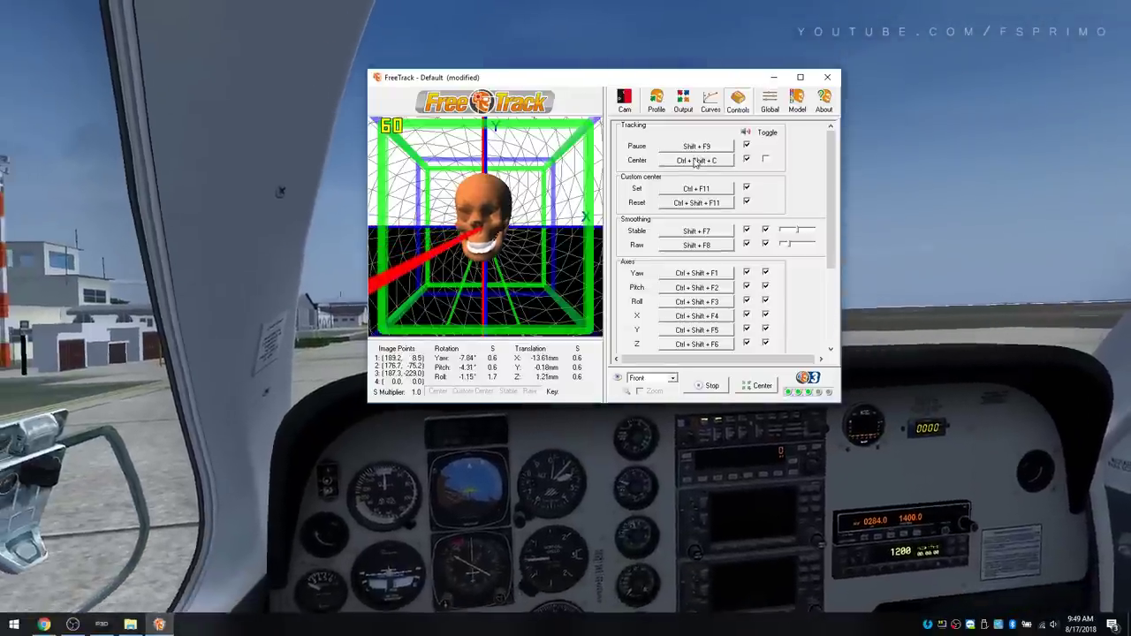
pyautogui.hotkey('ctrl', 'shift', 'c')
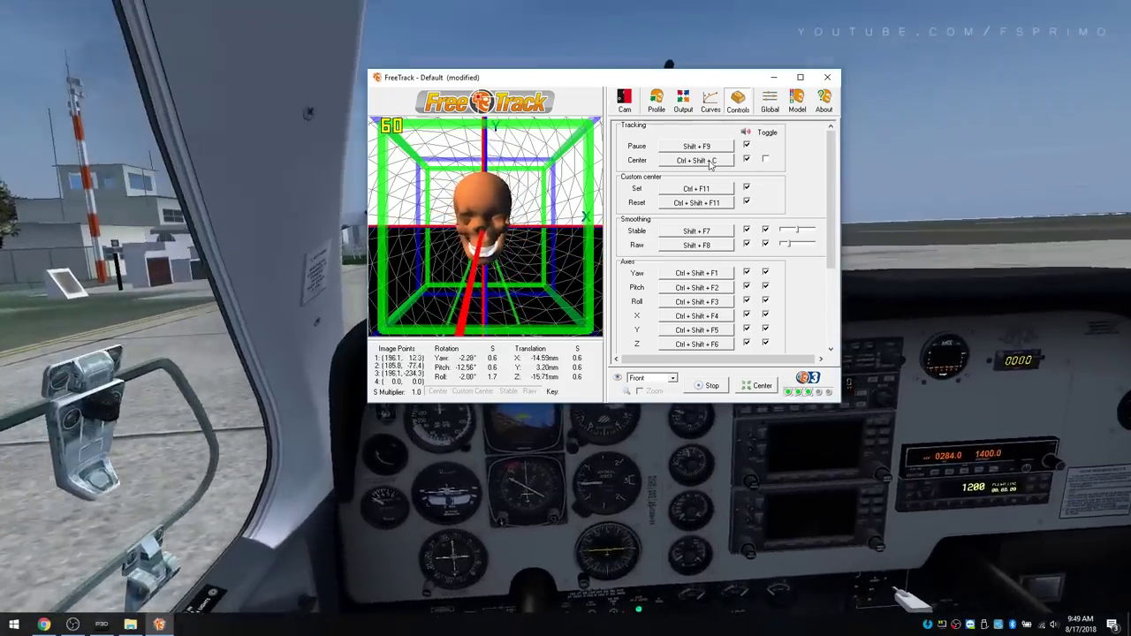
pyautogui.hotkey('ctrl', 'shift', 'c')
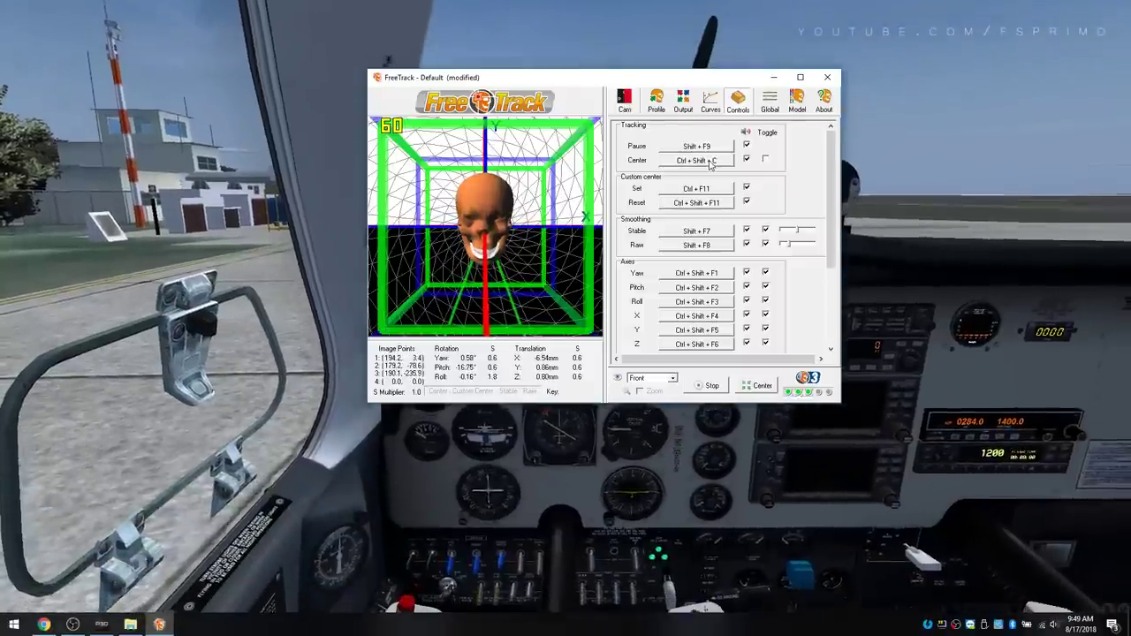
# Step: Return to the profile settings and fine-tune the Y axis sensitivity
pyautogui.hotkey('alt', 'Tab')
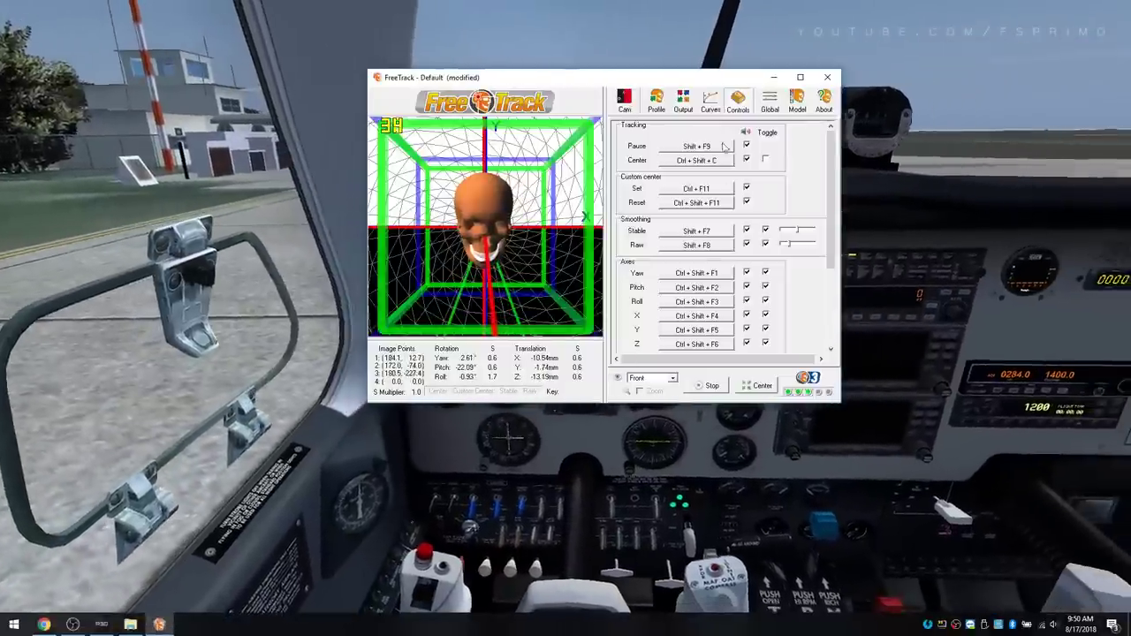
pyautogui.click(656, 102)
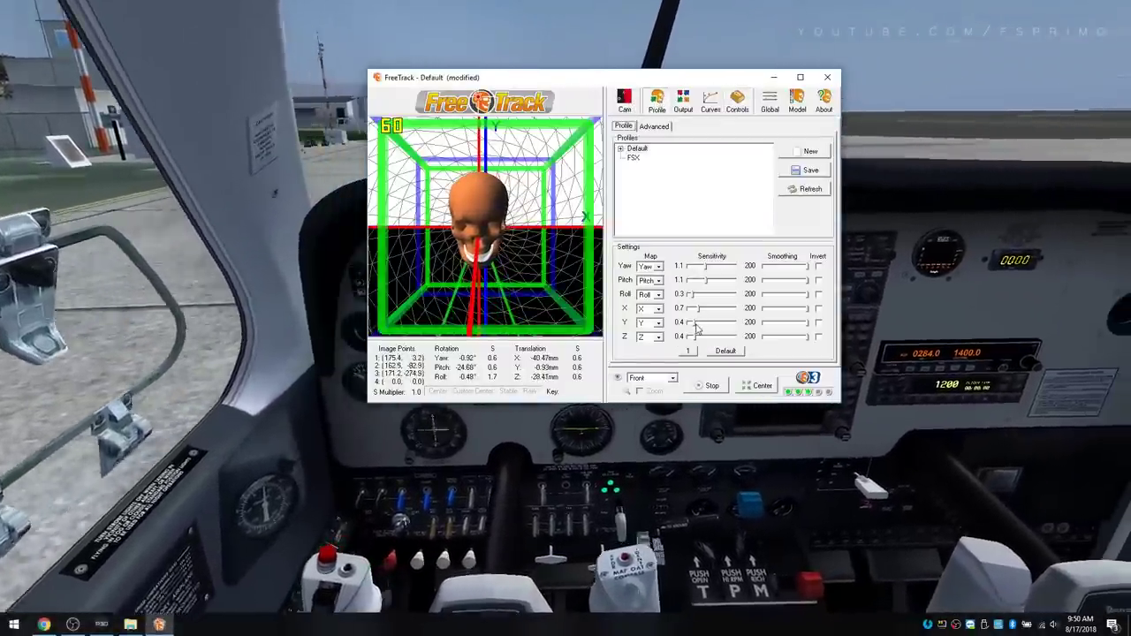
pyautogui.moveTo(698, 327)
pyautogui.mouseDown()
pyautogui.moveTo(708, 309)
pyautogui.moveTo(709, 343)
pyautogui.moveTo(696, 324)
pyautogui.mouseUp()
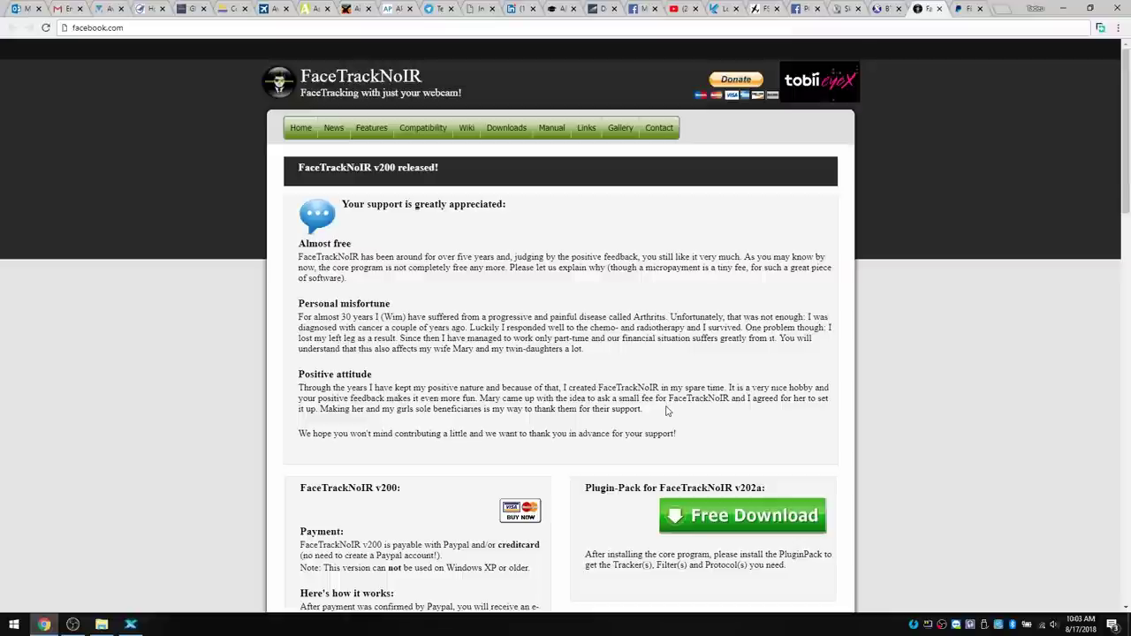
# Step: Search Google for "facetracknoir" and open the Downloads page of the FaceTrackNoIR website
pyautogui.hotkey('alt', 'Home')
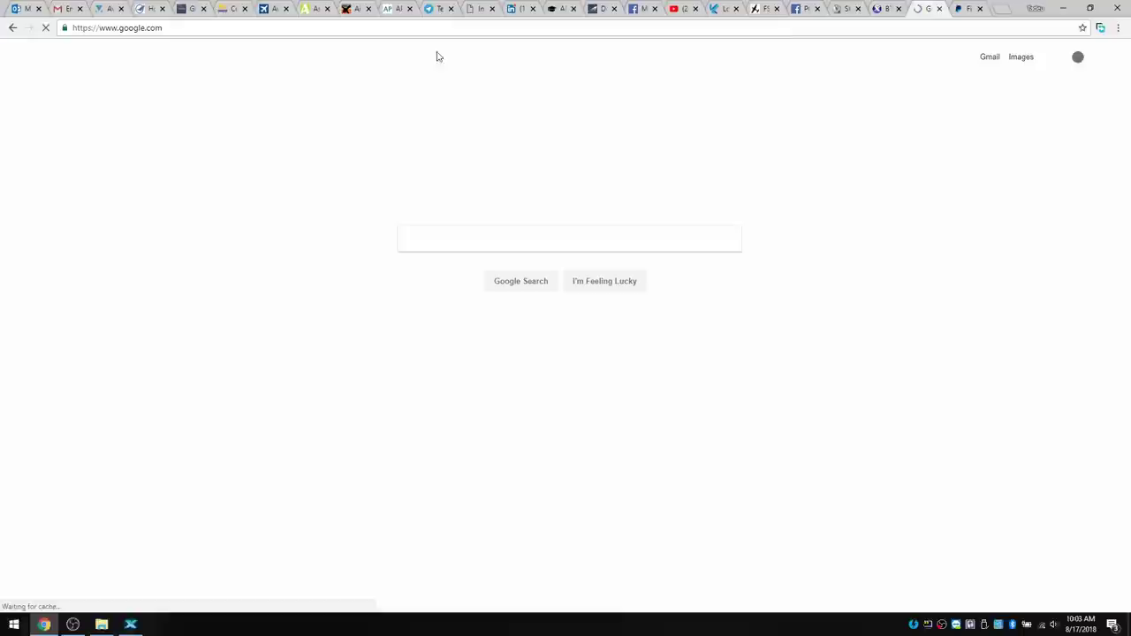
pyautogui.write('facetracknoir')
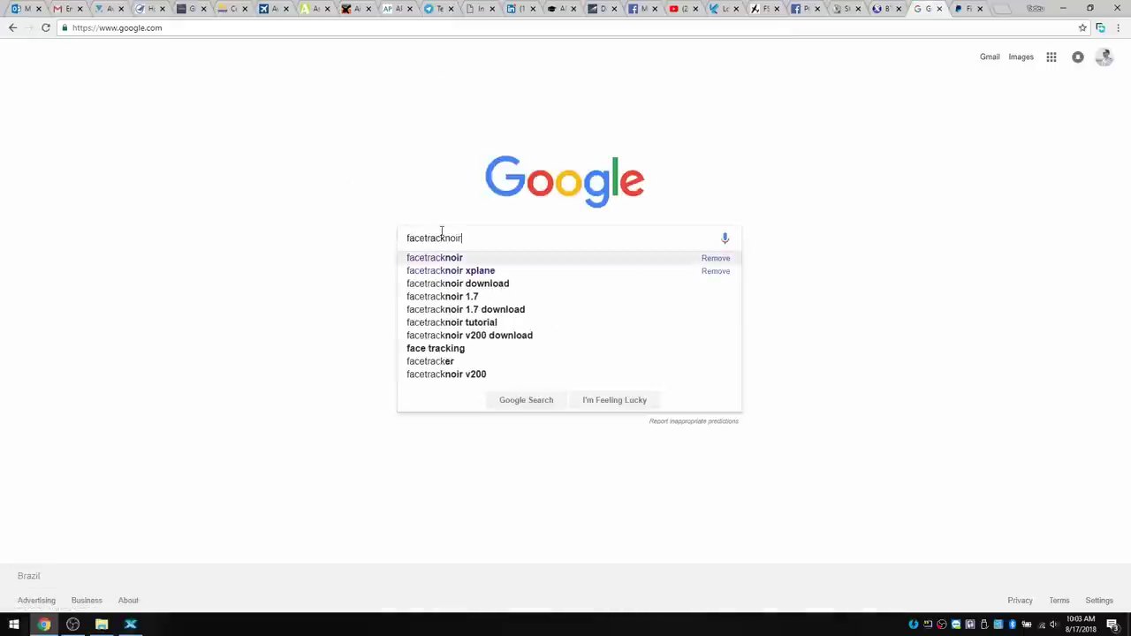
pyautogui.press('Return')
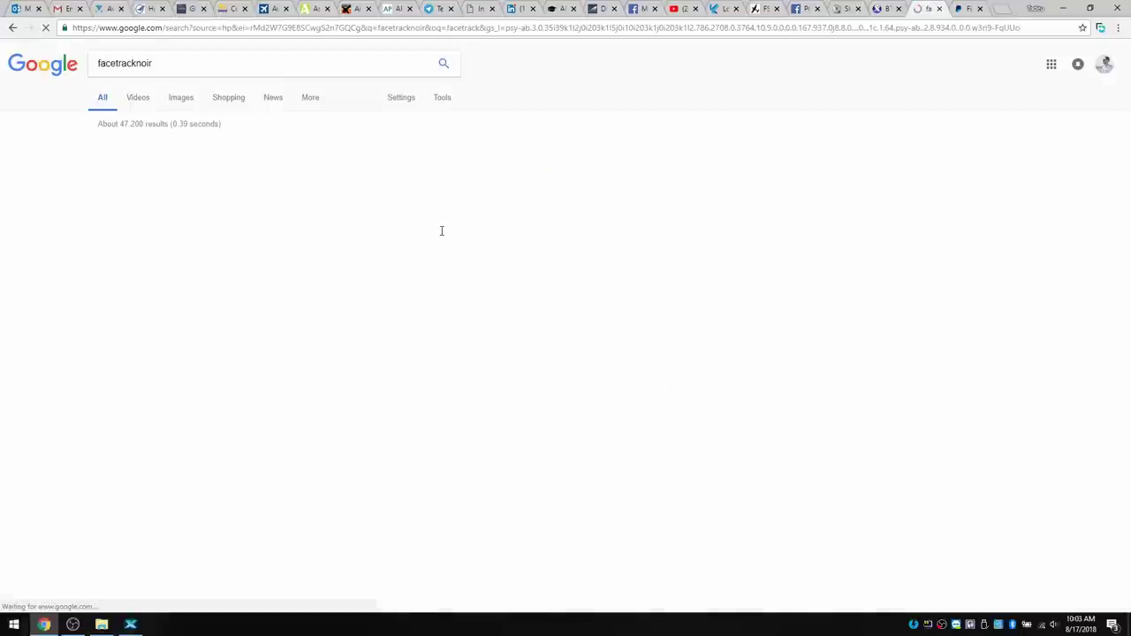
pyautogui.click(167, 231)
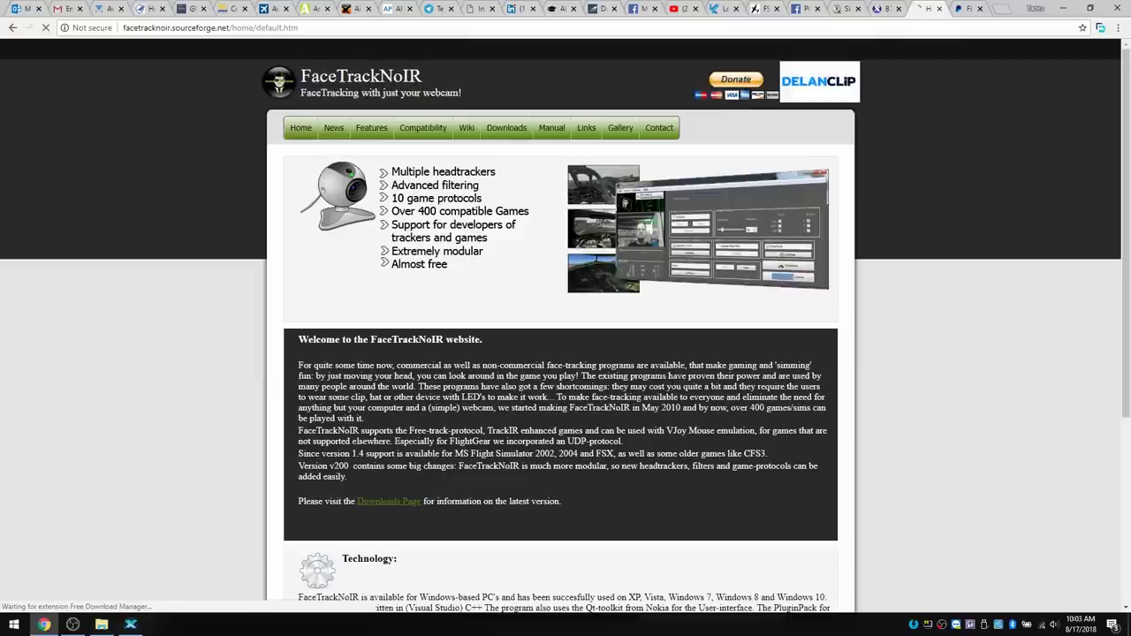
pyautogui.click(506, 127)
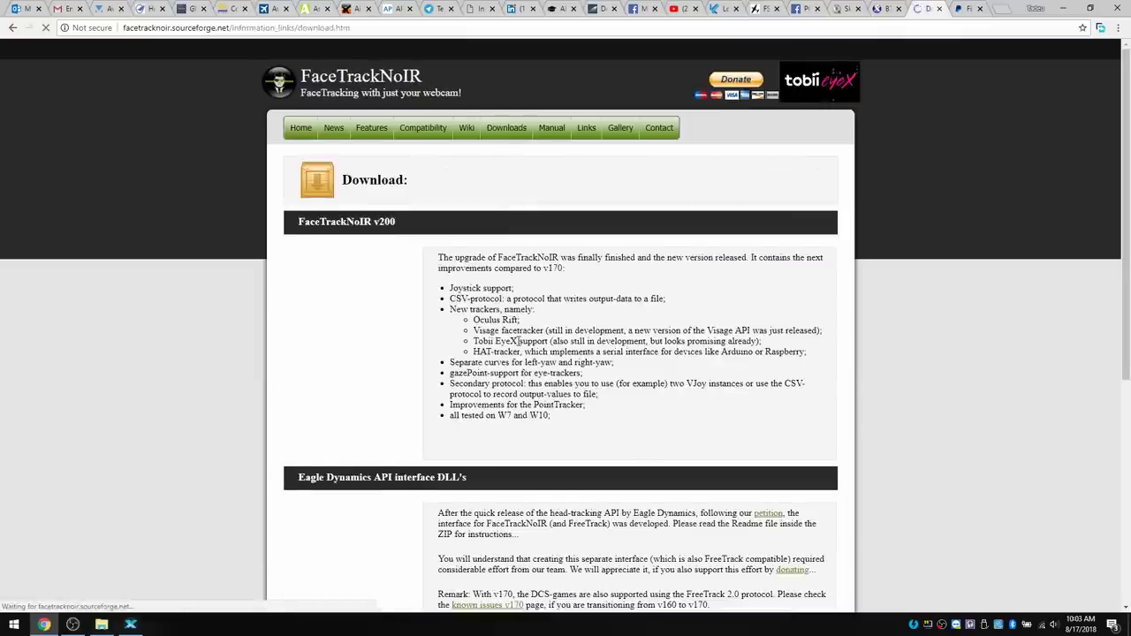
# Step: Open the FaceTrackNoIR v200 download site and look at its PayPal payment page before returning to the site
pyautogui.scroll(-10, 519, 341)
pyautogui.scroll(3, 421, 224)
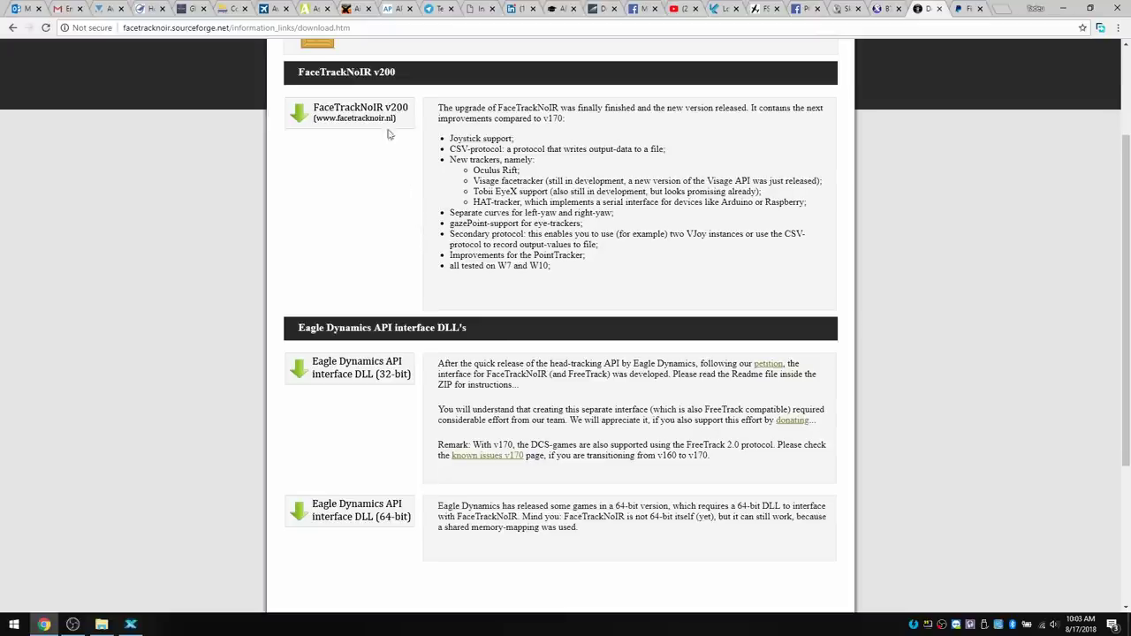
pyautogui.click(389, 134)
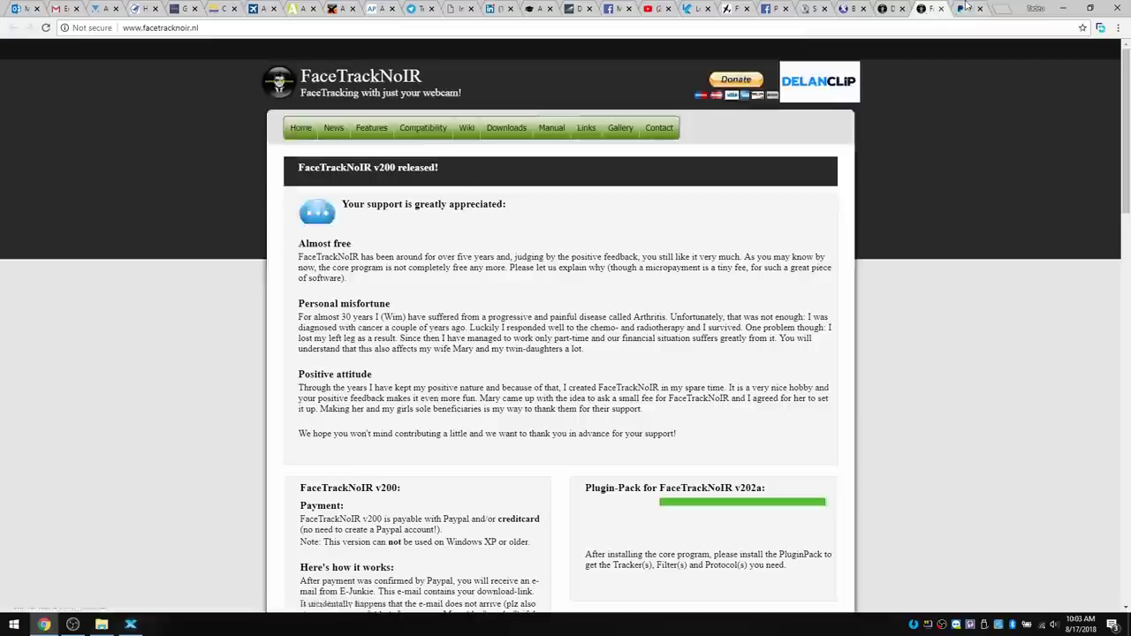
pyautogui.click(963, 8)
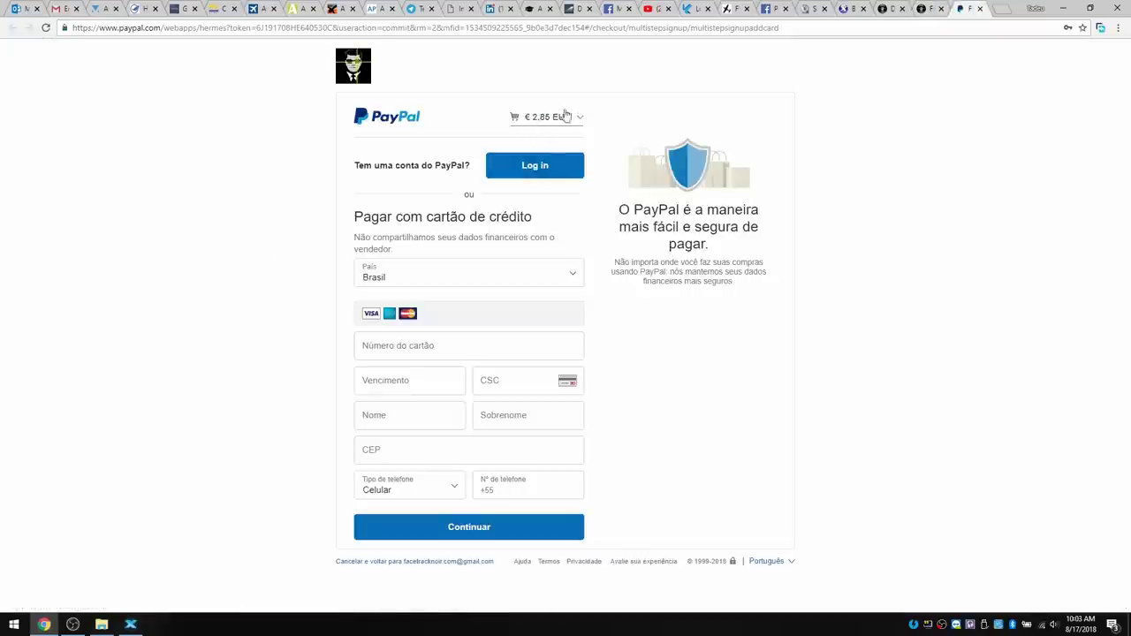
pyautogui.click(934, 12)
pyautogui.moveTo(767, 488); pyautogui.dragTo(714, 487)
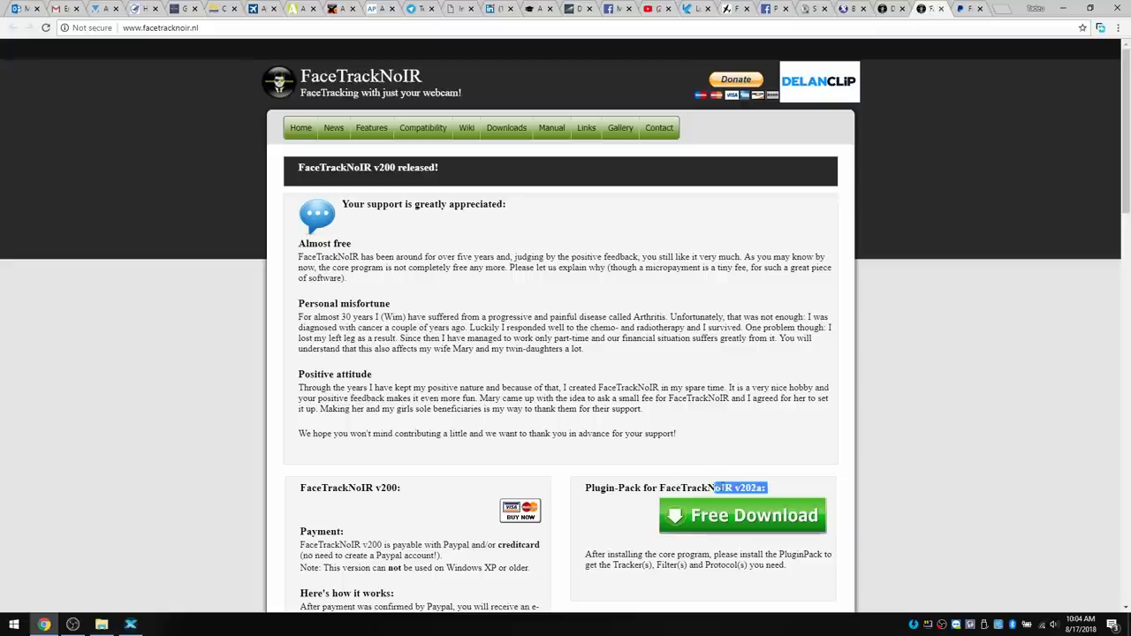
pyautogui.click(738, 517)
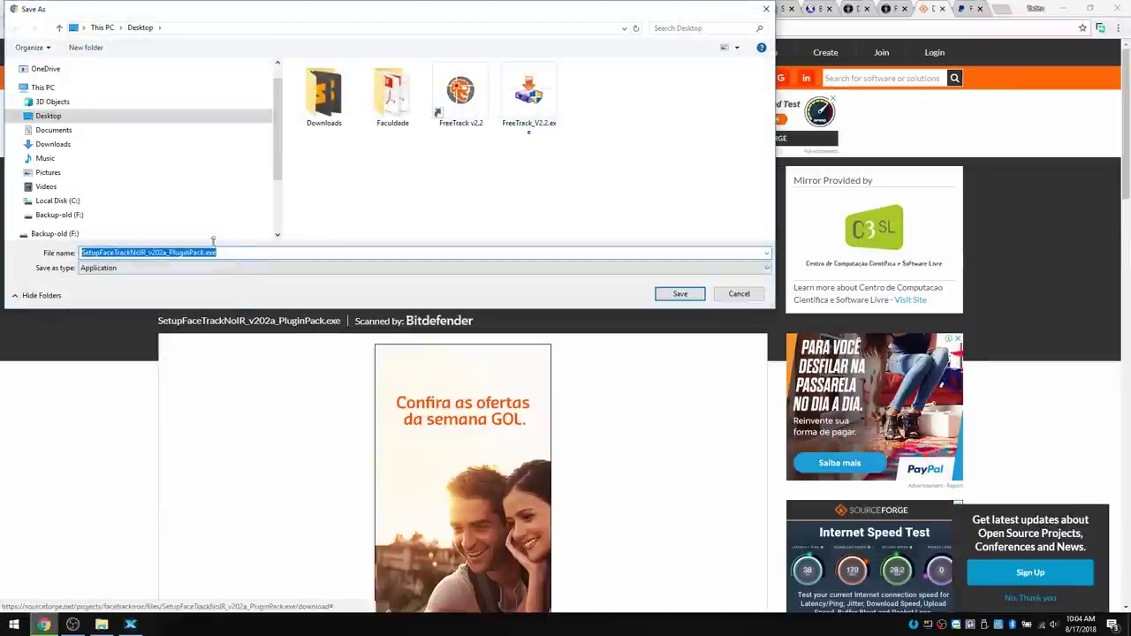
pyautogui.click(739, 294)
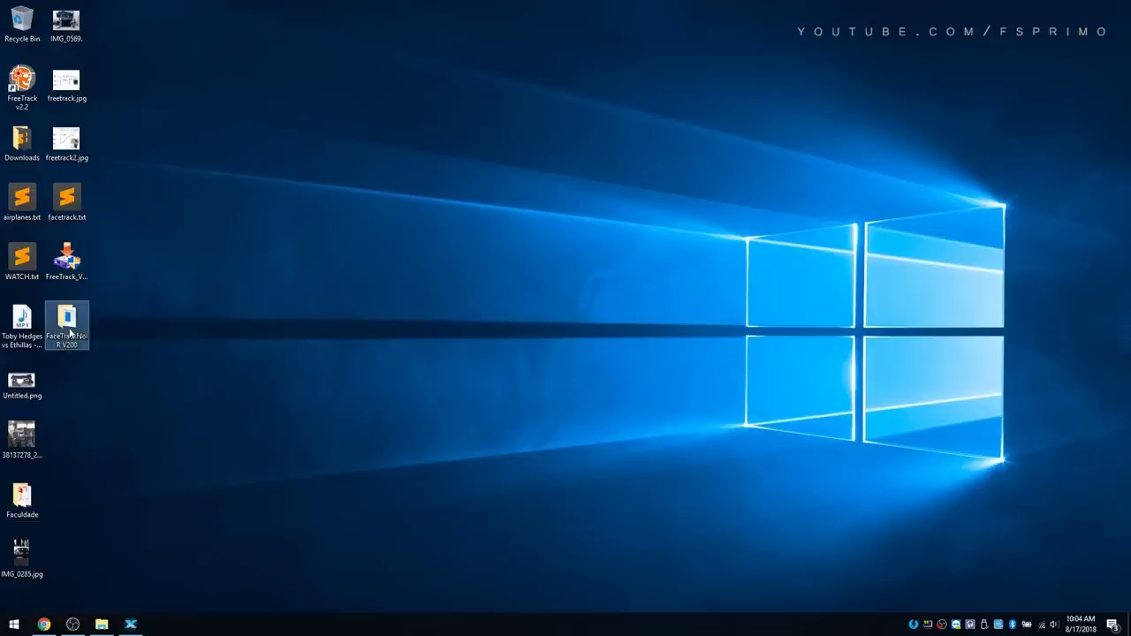
# Step: Open the FaceTrackNoIR V200 folder on the desktop and launch the facetracknoir_v200.exe installer
pyautogui.doubleClick(68, 323)
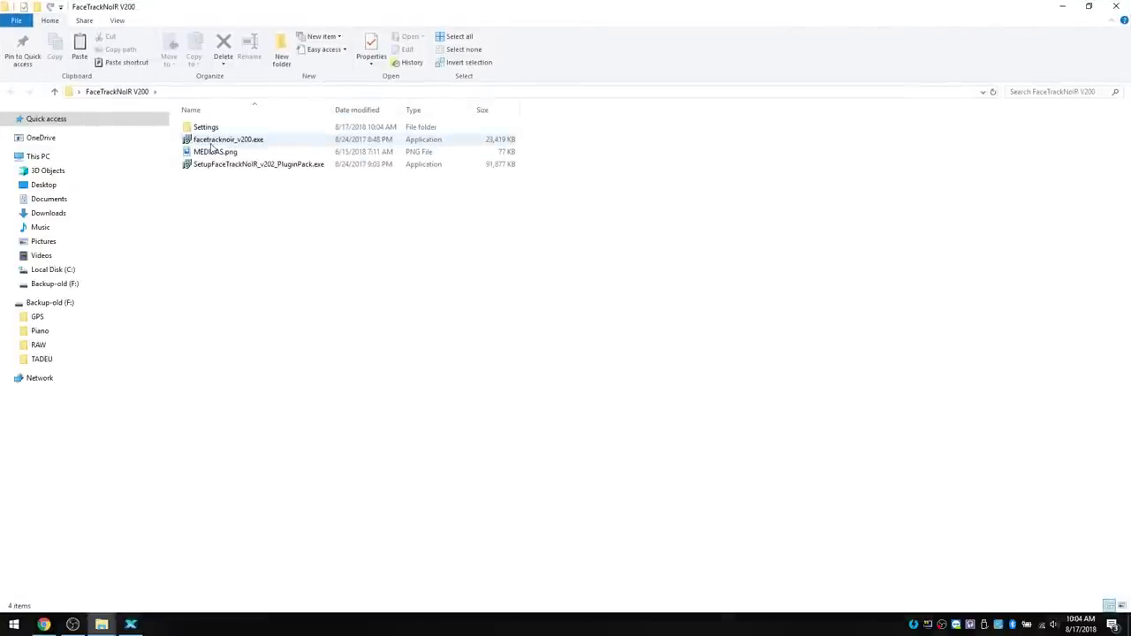
pyautogui.click(241, 141)
pyautogui.click(241, 154)
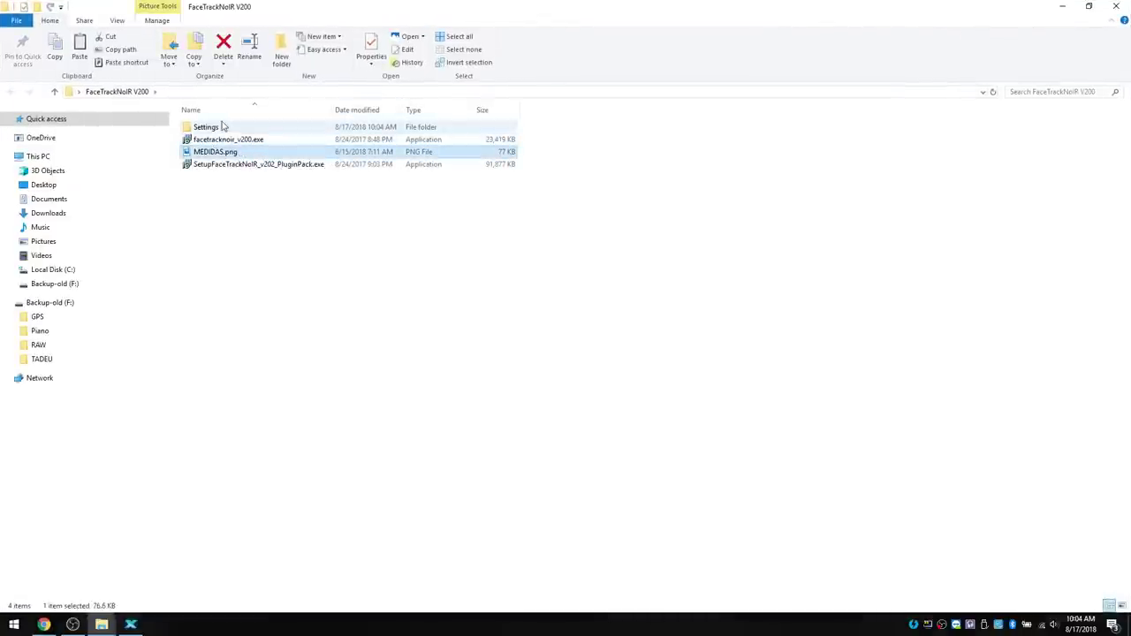
pyautogui.doubleClick(235, 141)
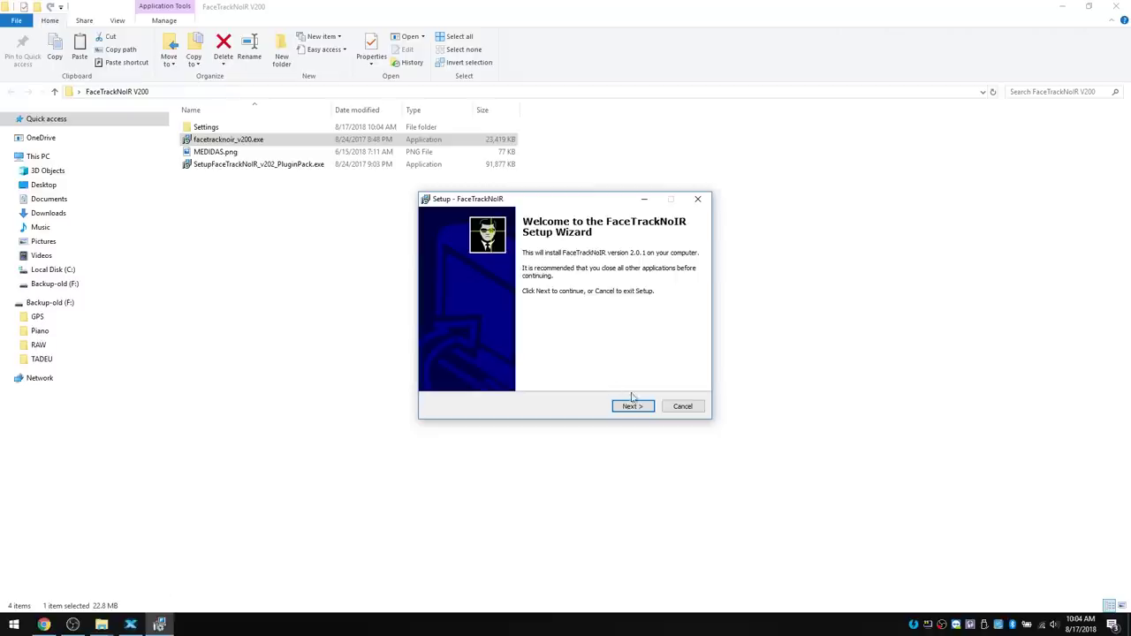
# Step: Set the installation folder to C:\p3dv4\FaceTrackNoIR_v200 and accept installing into the existing folder
pyautogui.click(629, 405)
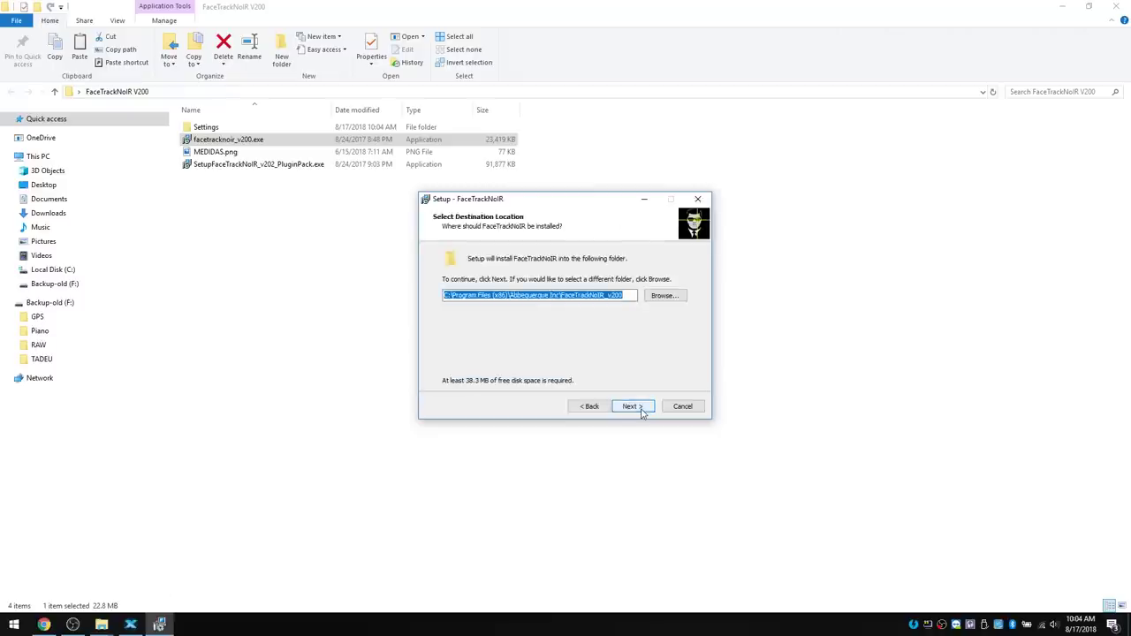
pyautogui.moveTo(452, 296); pyautogui.dragTo(580, 285)
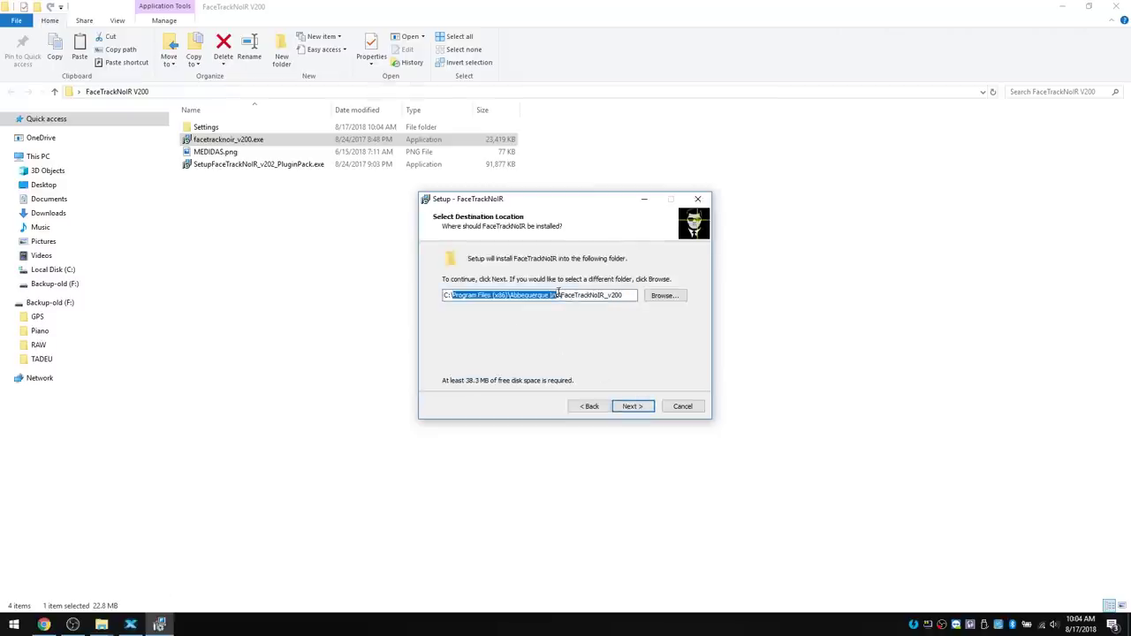
pyautogui.press('BackSpace')
pyautogui.press('Return')
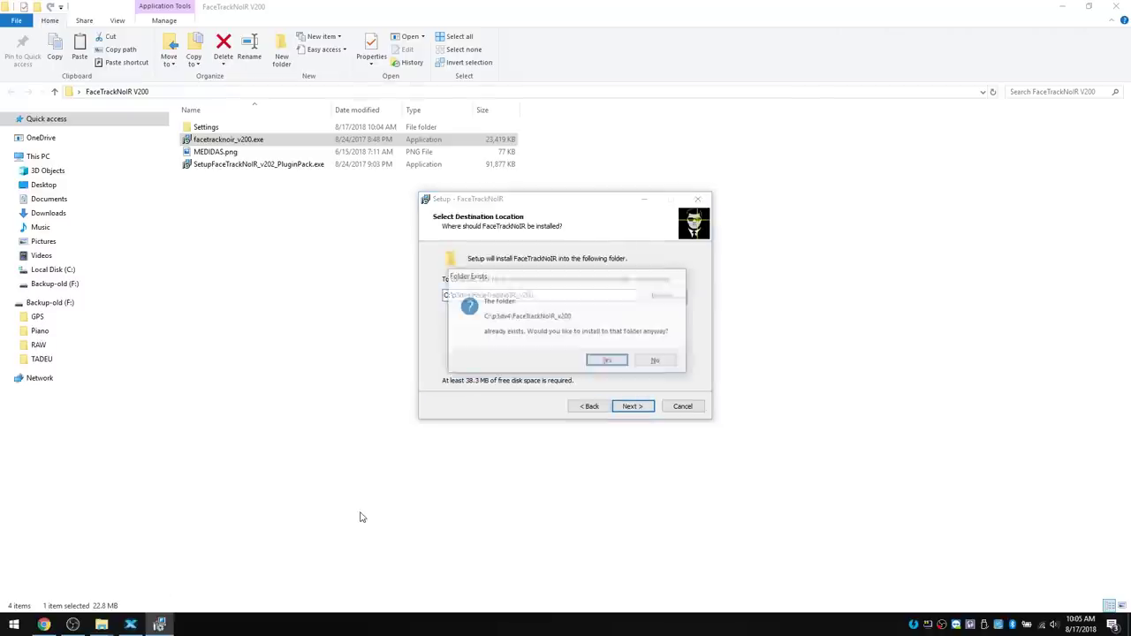
pyautogui.press('Return')
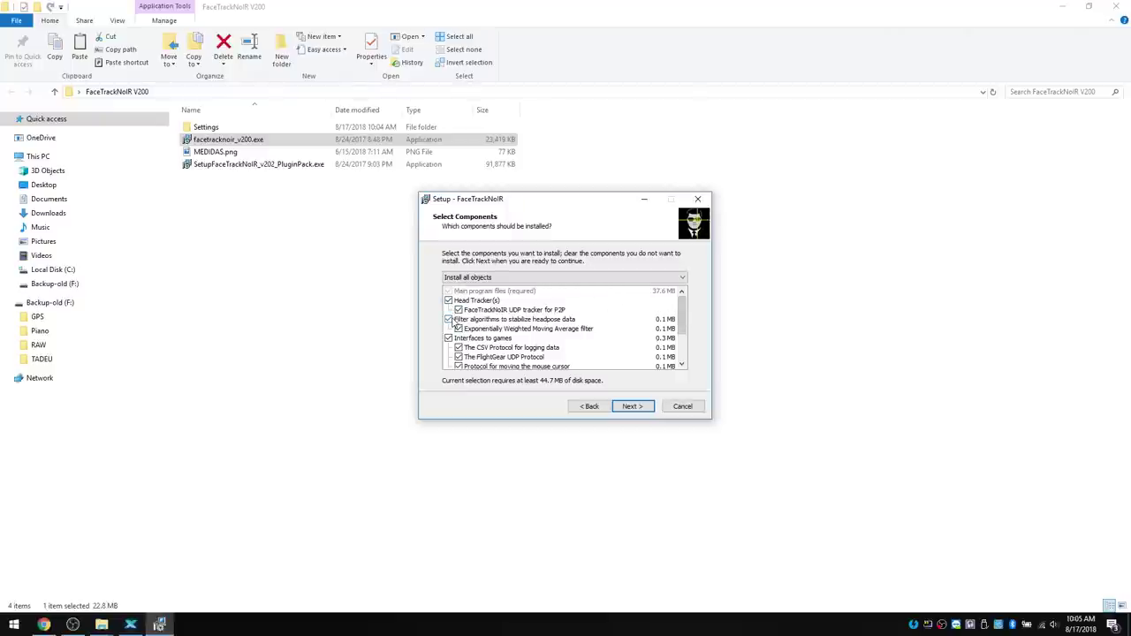
# Step: Exclude the Interfaces to games and C++ Runtime libraries components, then install FaceTrackNoIR and close the setup wizard
pyautogui.scroll(-3, 449, 320)
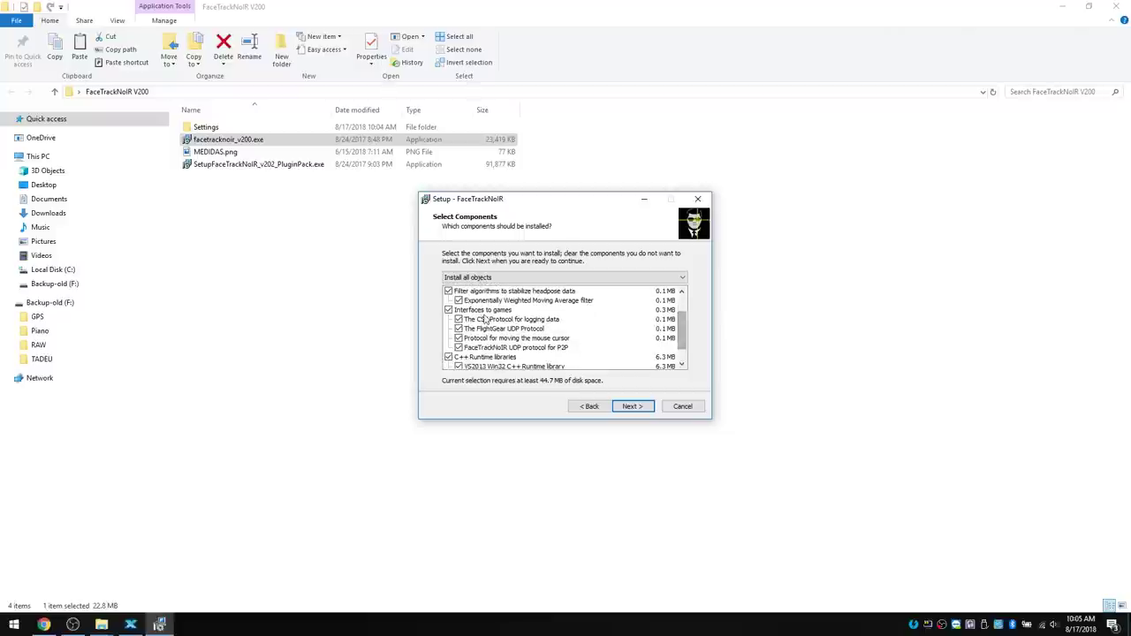
pyautogui.click(449, 310)
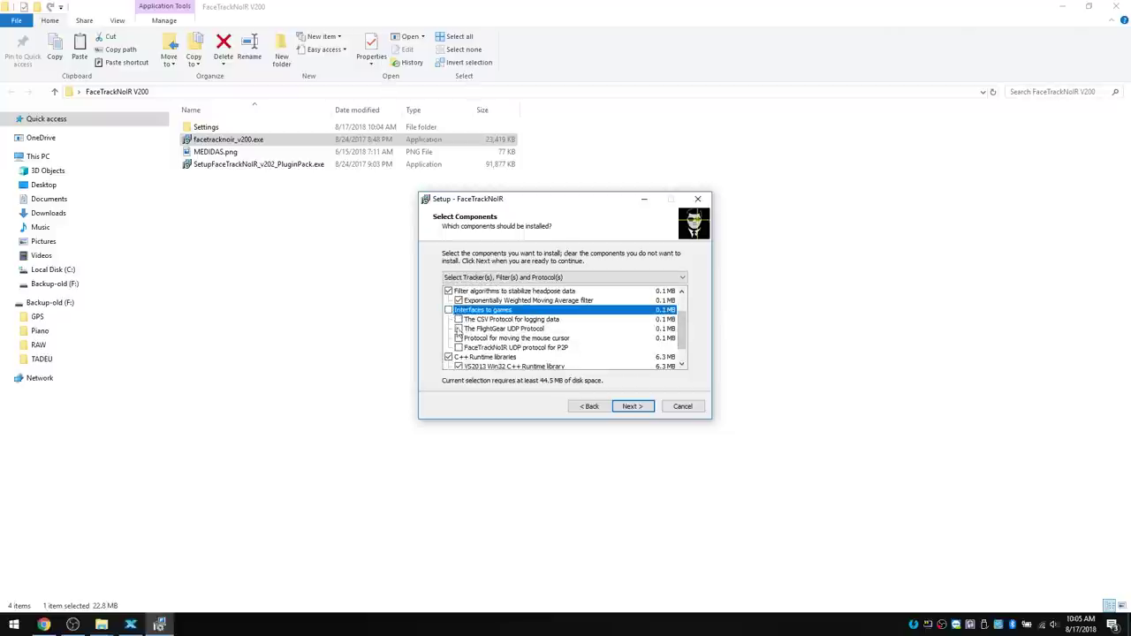
pyautogui.scroll(-2, 462, 352)
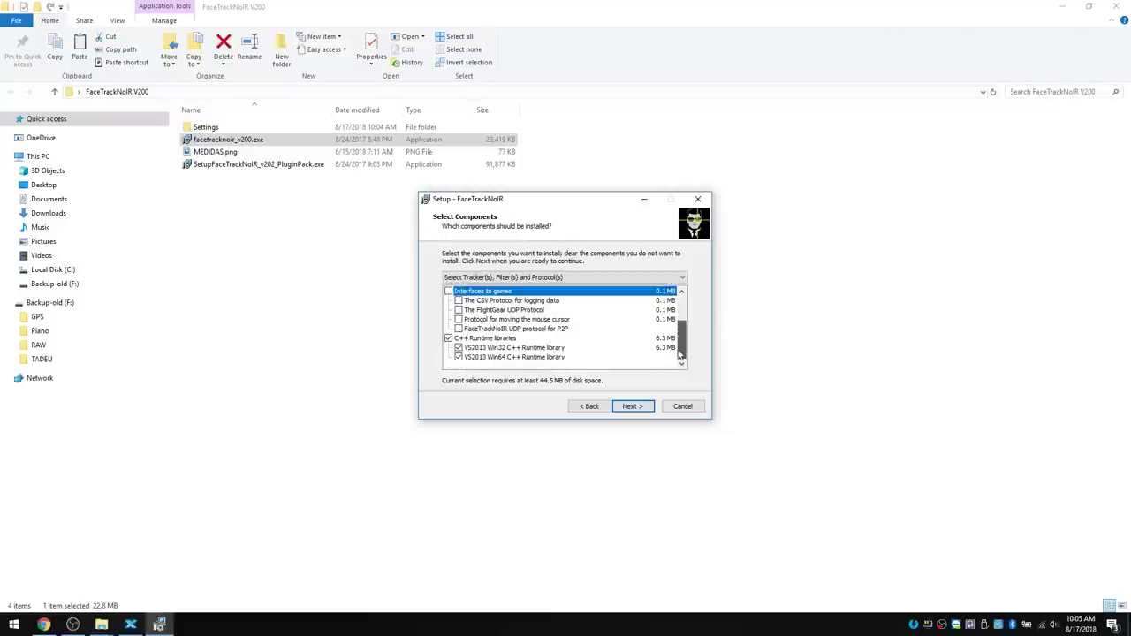
pyautogui.click(450, 339)
pyautogui.click(631, 406)
pyautogui.click(632, 406)
pyautogui.click(633, 406)
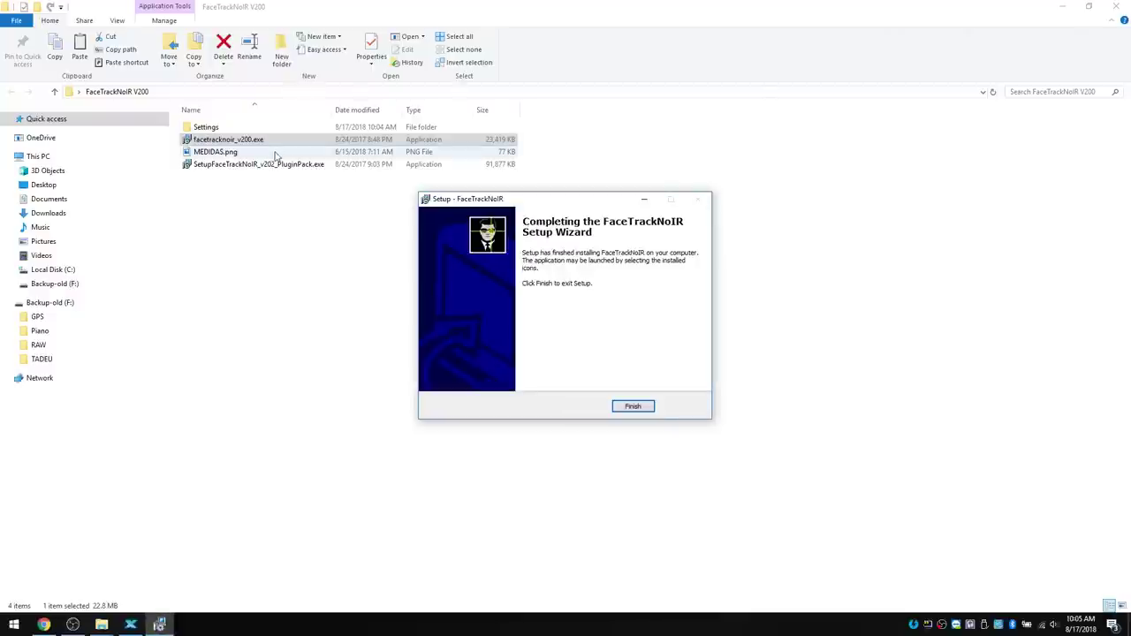
pyautogui.click(633, 407)
# Step: Launch SetupFaceTrackNoIR_v202_PluginPack.exe, accept its license agreement and proceed to component selection
pyautogui.click(333, 168)
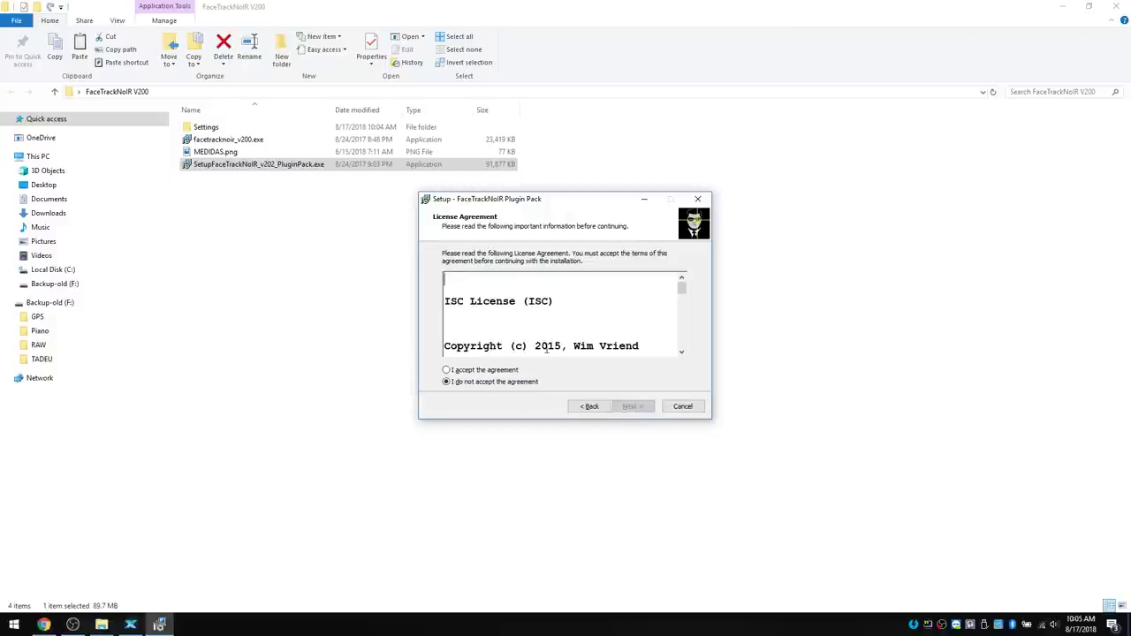
pyautogui.click(492, 370)
pyautogui.click(625, 408)
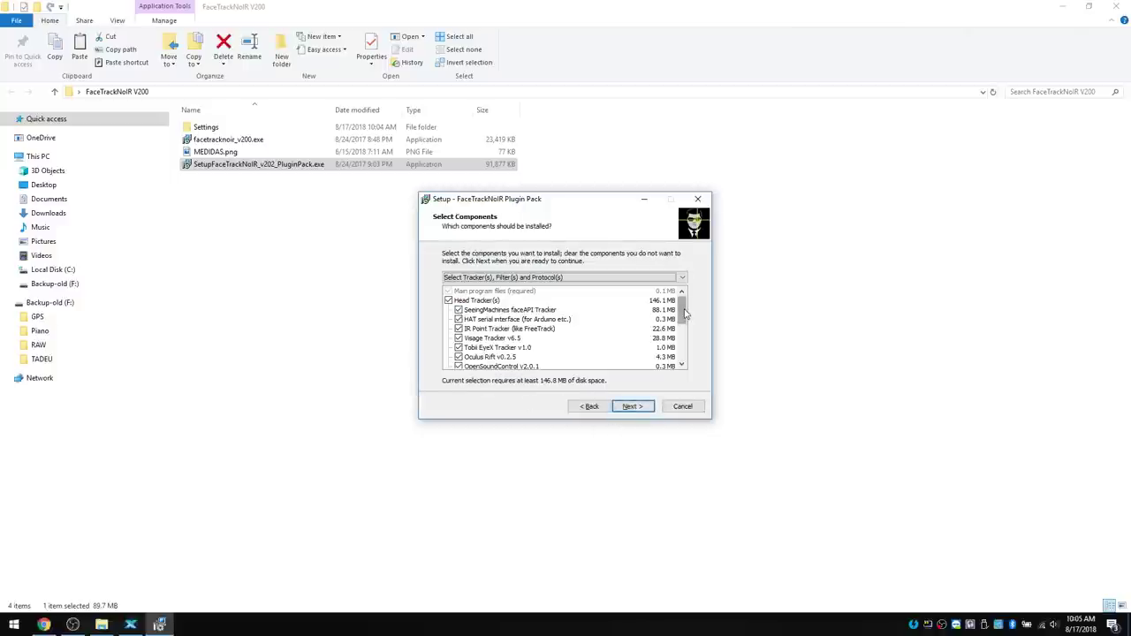
# Step: Deselect the faceAPI, HAT, Visage, Tobii EyeX, Oculus Rift, OpenSoundControl and Joystick trackers, keeping only IR Point Tracker
pyautogui.click(458, 319)
pyautogui.click(457, 309)
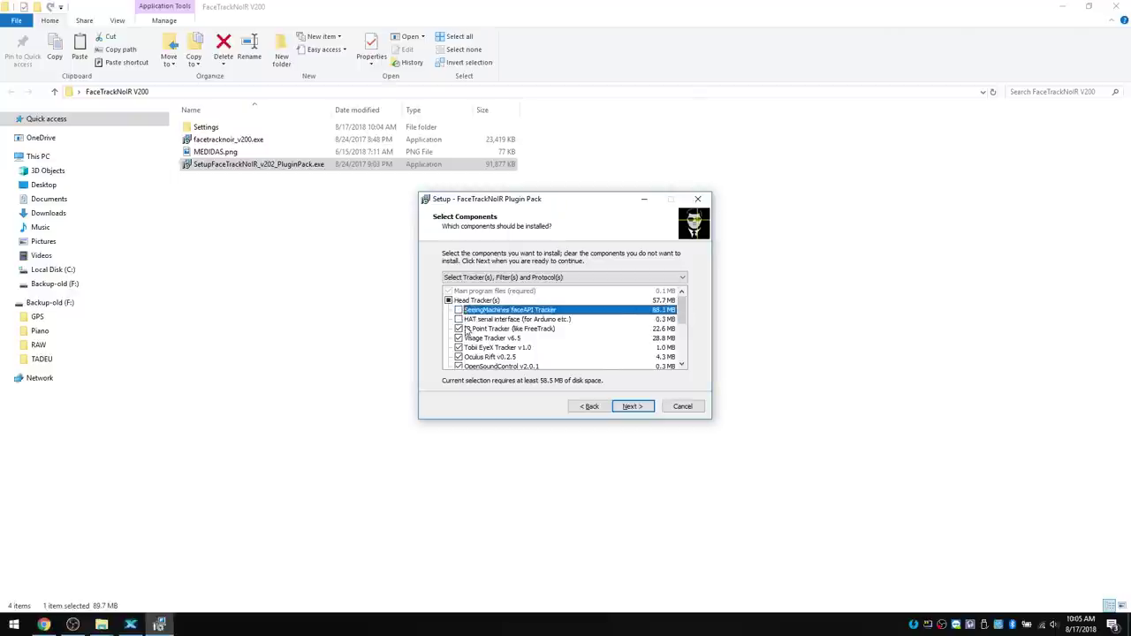
pyautogui.click(459, 338)
pyautogui.click(458, 347)
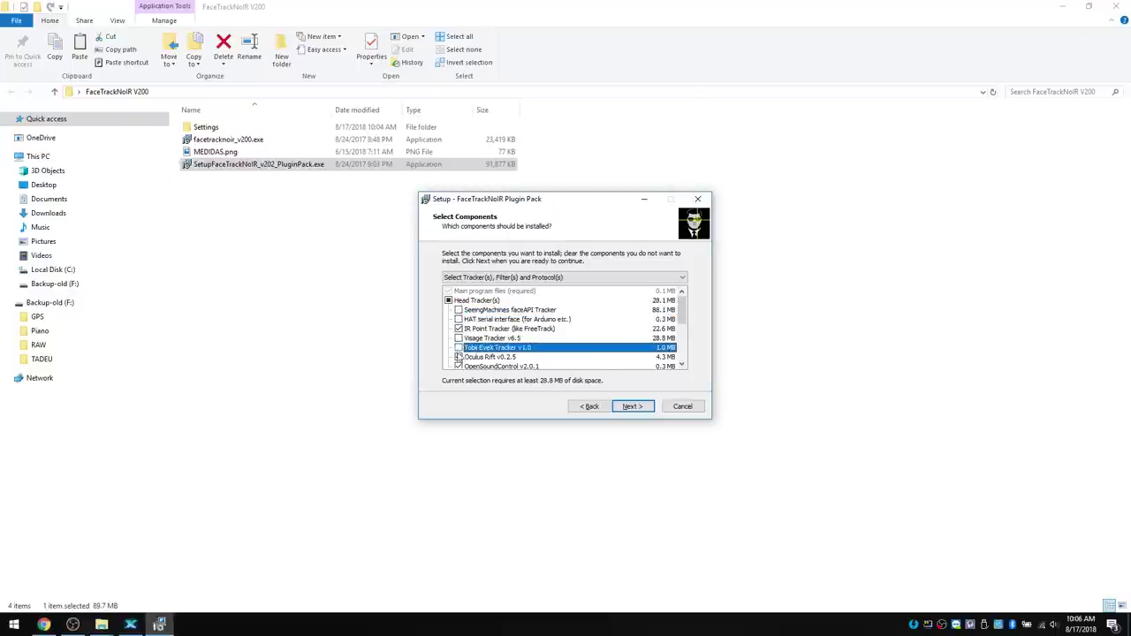
pyautogui.moveTo(681, 319); pyautogui.dragTo(682, 329)
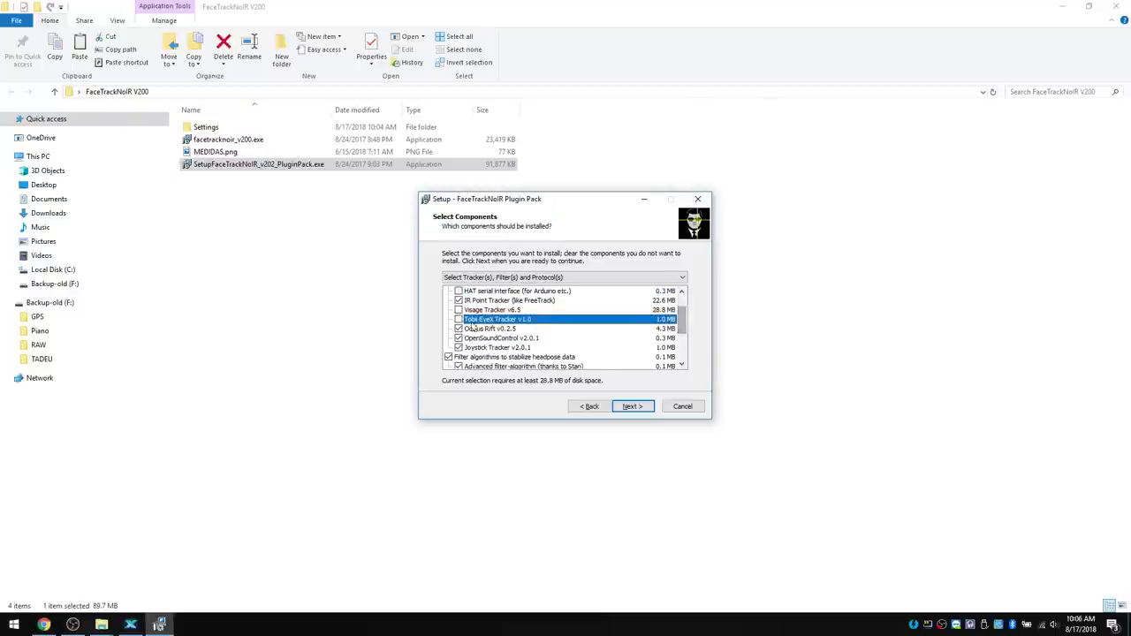
pyautogui.click(459, 328)
pyautogui.click(459, 337)
pyautogui.click(459, 348)
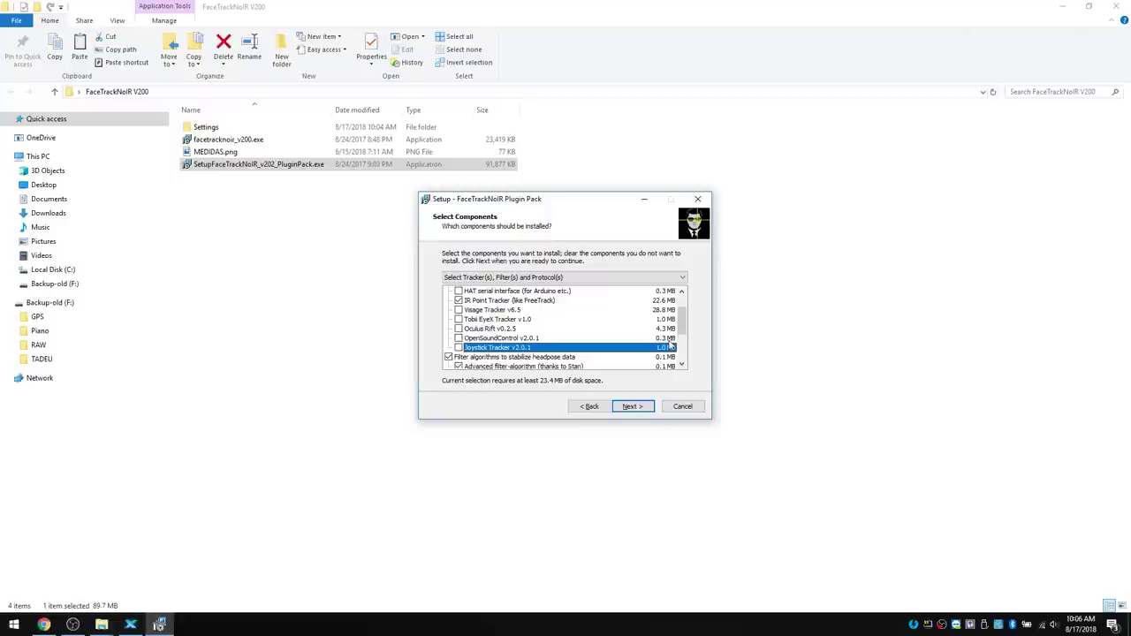
# Step: Include the SP2 Protocol for Microsoft FSX and Prepar3d and the FreeTrack 2.0 Protocol, then install the plugin pack and close setup
pyautogui.moveTo(680, 322); pyautogui.dragTo(681, 338)
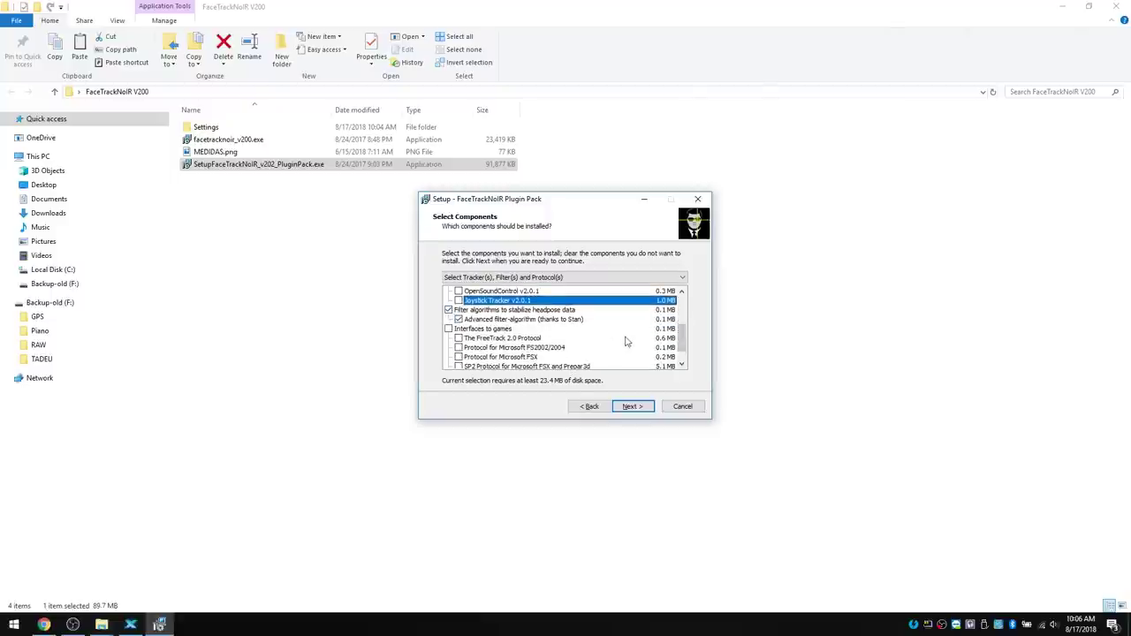
pyautogui.moveTo(683, 343); pyautogui.dragTo(684, 350)
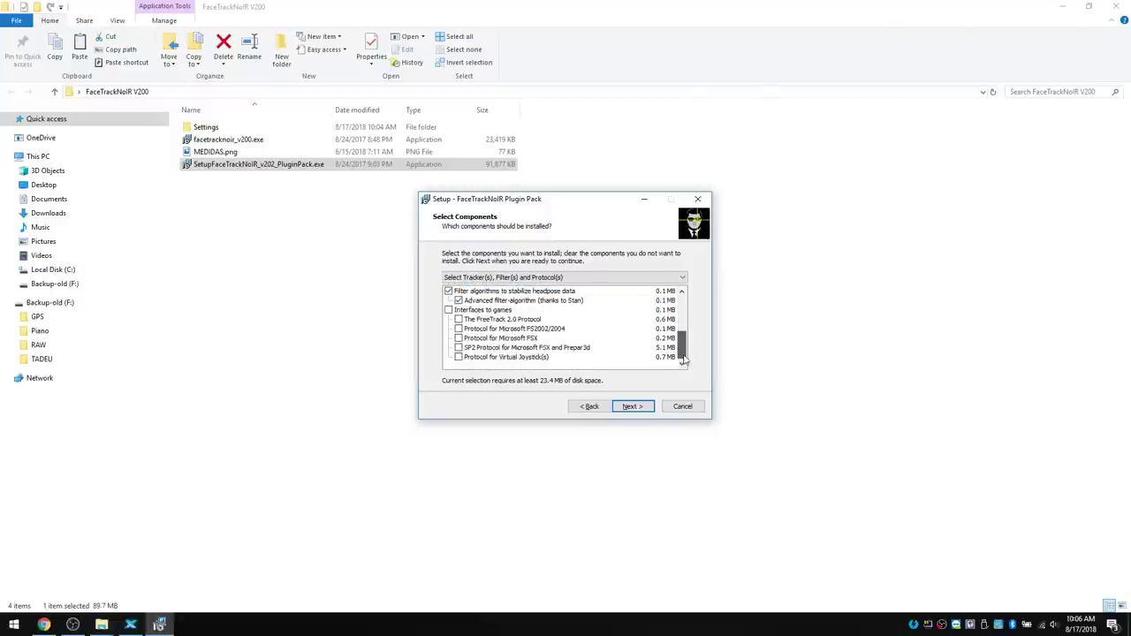
pyautogui.click(459, 349)
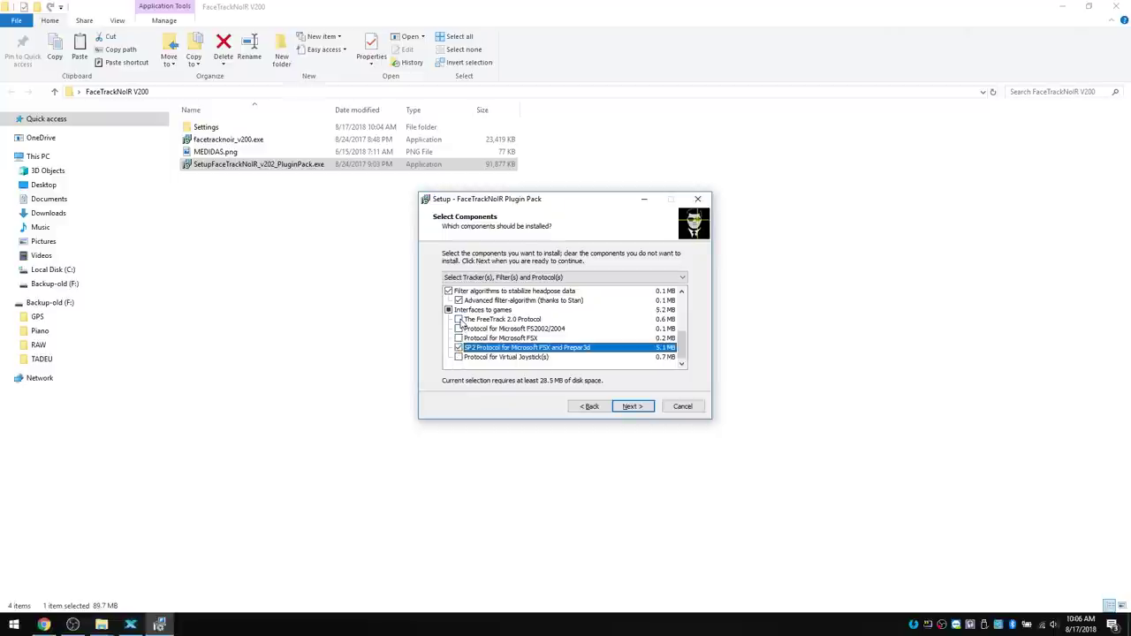
pyautogui.click(458, 320)
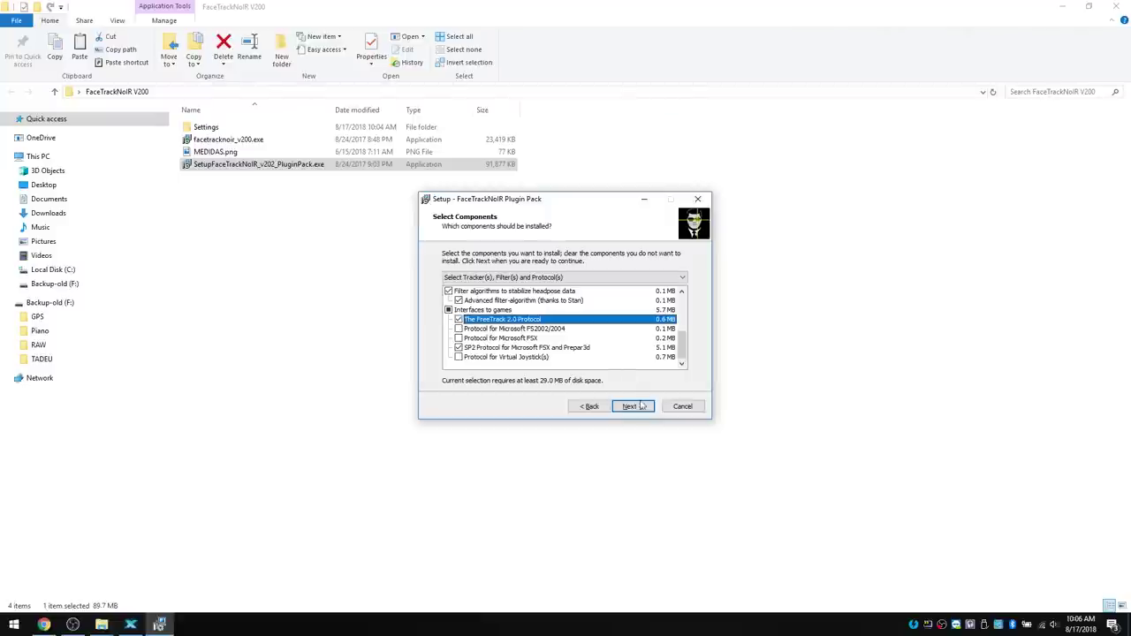
pyautogui.click(636, 406)
pyautogui.click(638, 406)
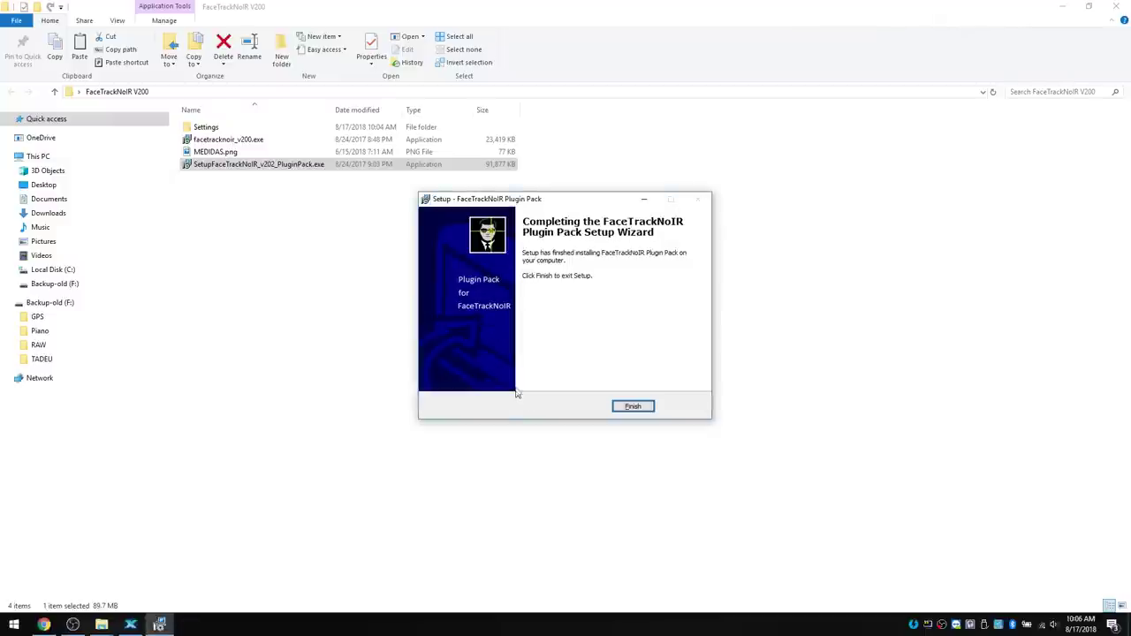
pyautogui.click(633, 406)
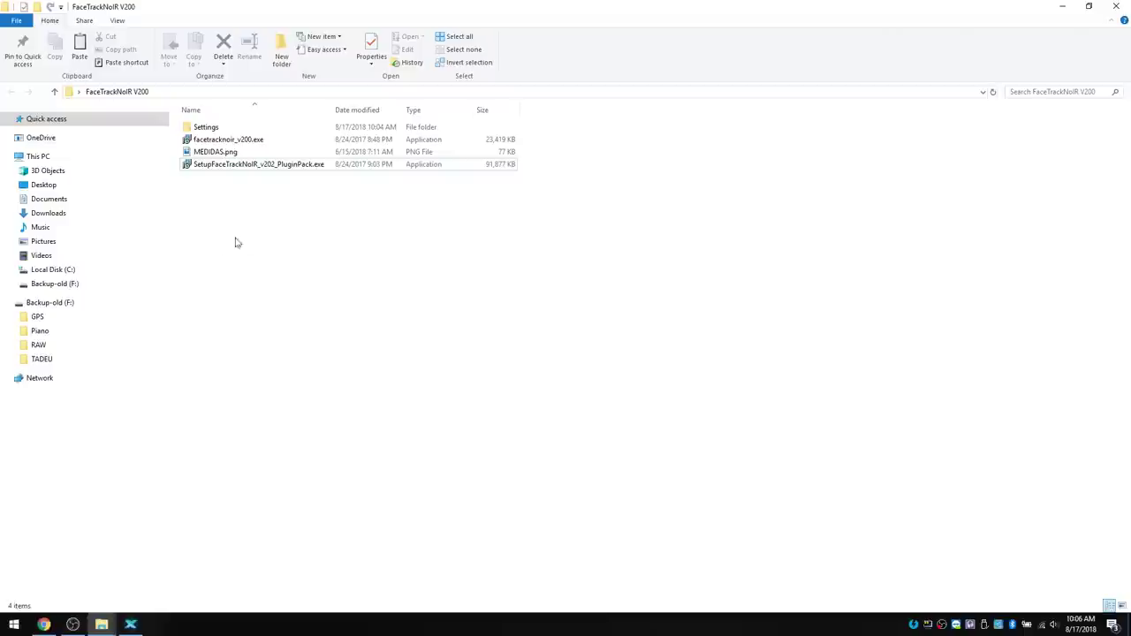
# Step: Launch the installed FaceTrackNoIR application
pyautogui.click(13, 625)
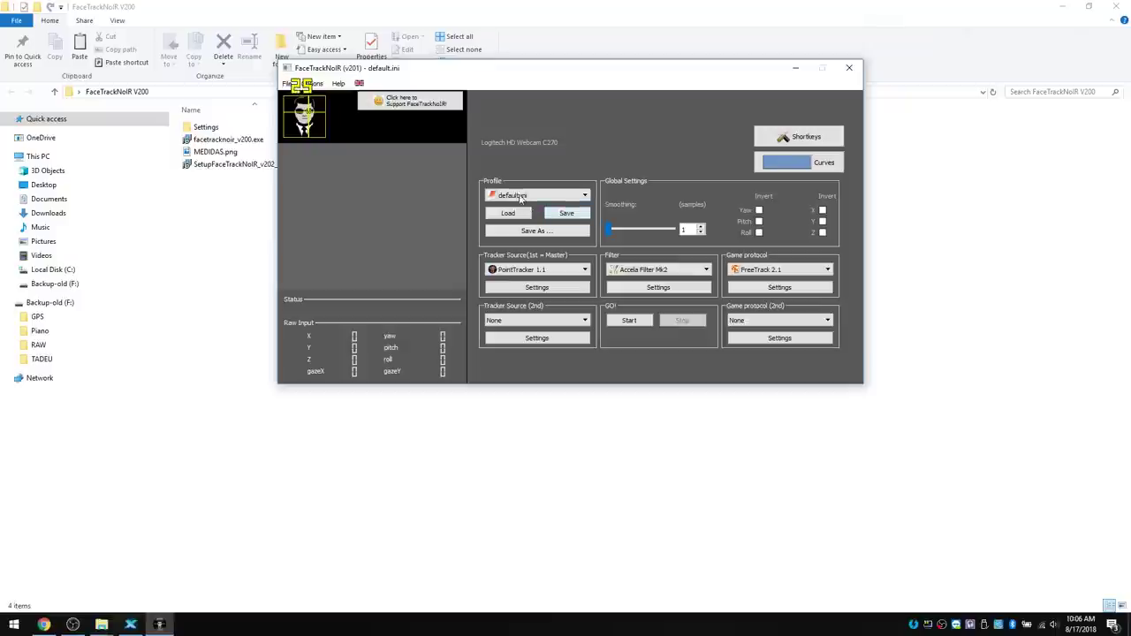
# Step: Examine the camera settings and the clip model dimensions of the PointTracker 1.1 tracker source
pyautogui.click(549, 289)
pyautogui.click(456, 208)
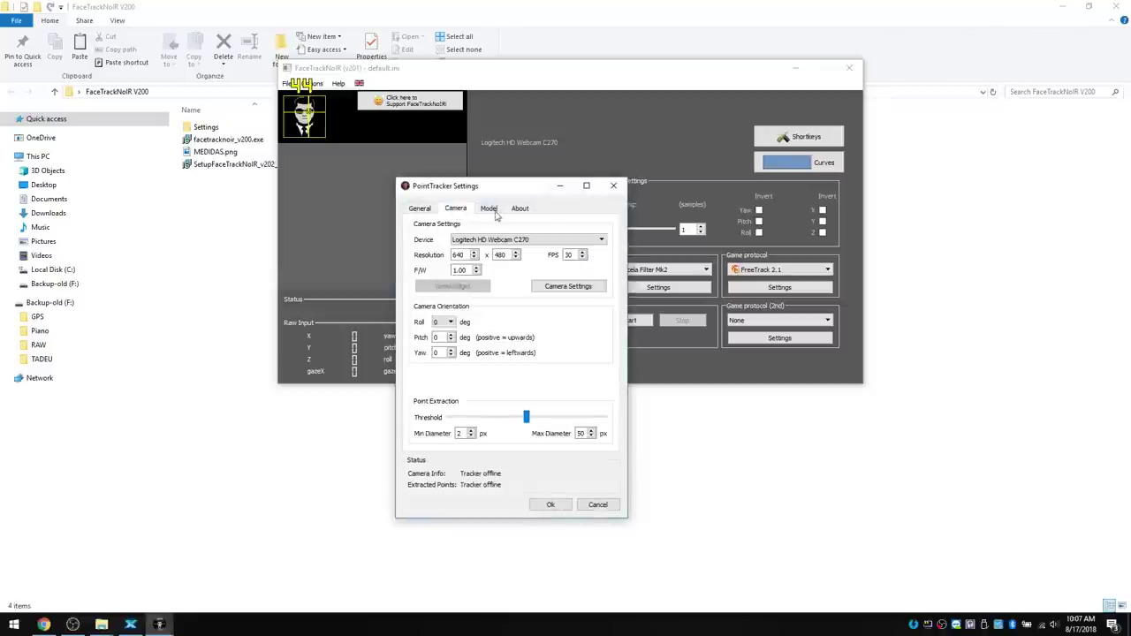
pyautogui.click(491, 210)
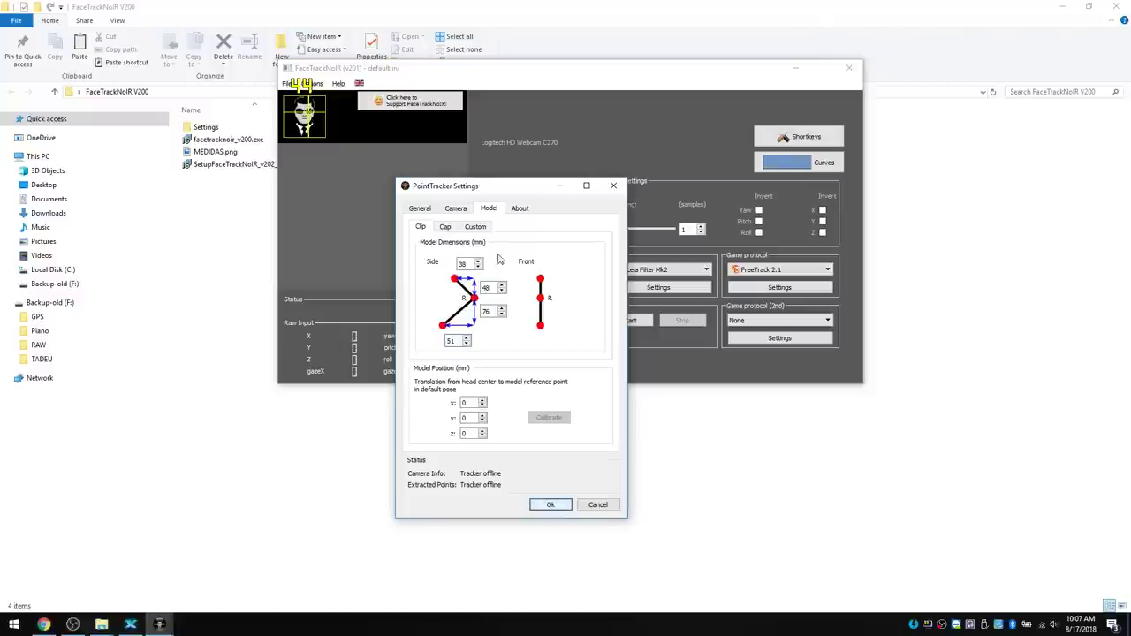
pyautogui.click(456, 209)
pyautogui.click(477, 212)
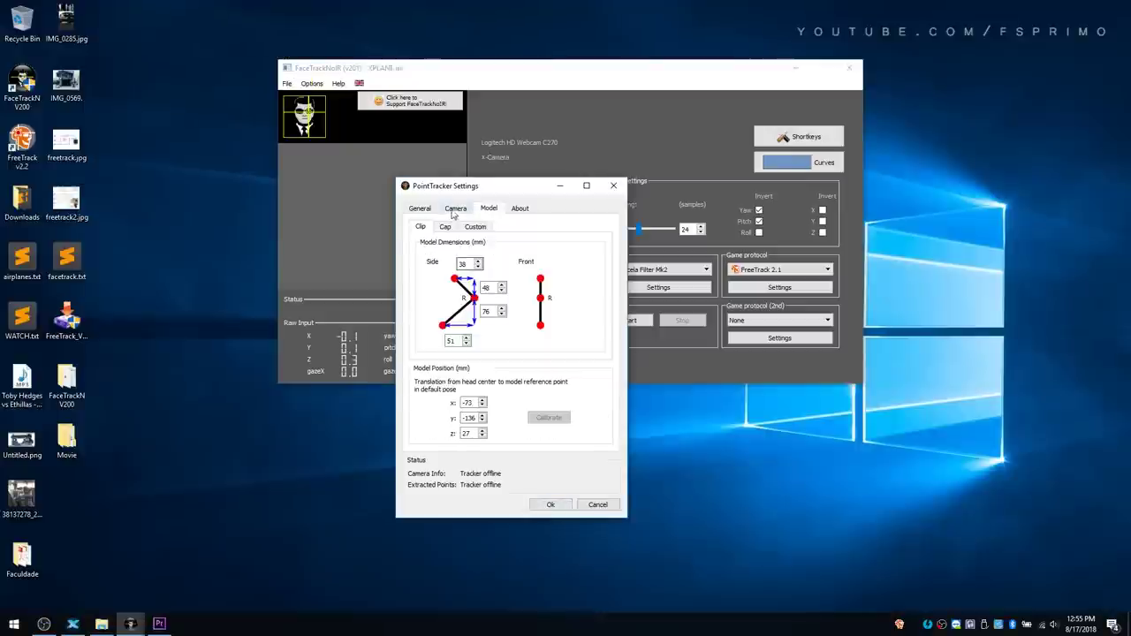
# Step: Open the Logitech HD Webcam C270 properties through the PointTracker camera settings and the Webcam Utility
pyautogui.click(456, 208)
pyautogui.click(568, 287)
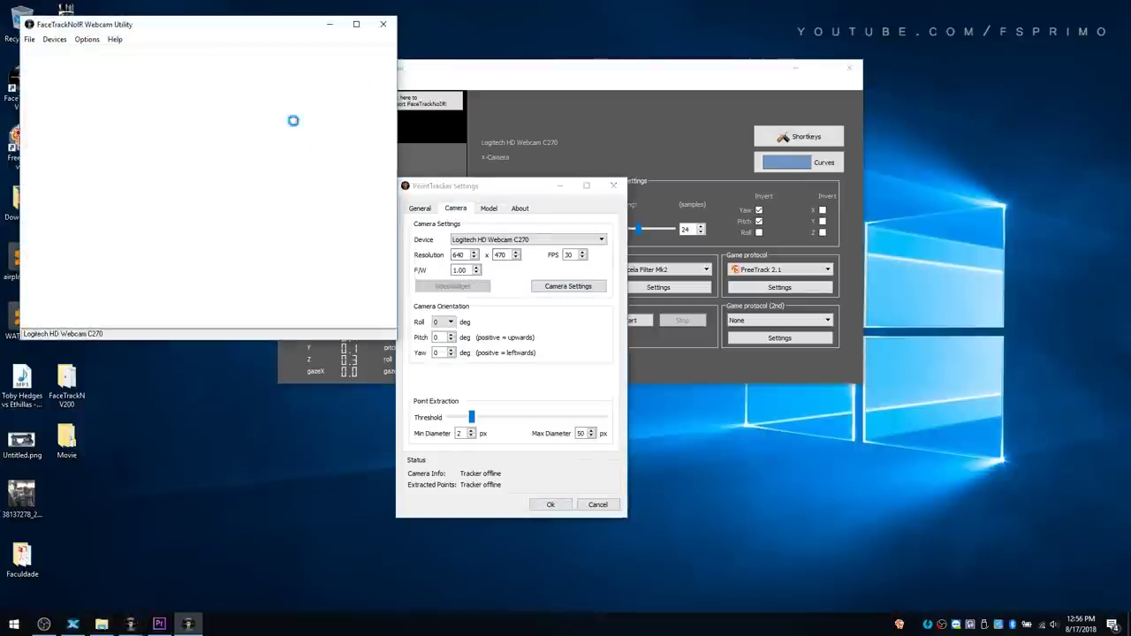
pyautogui.click(105, 63)
pyautogui.click(130, 93)
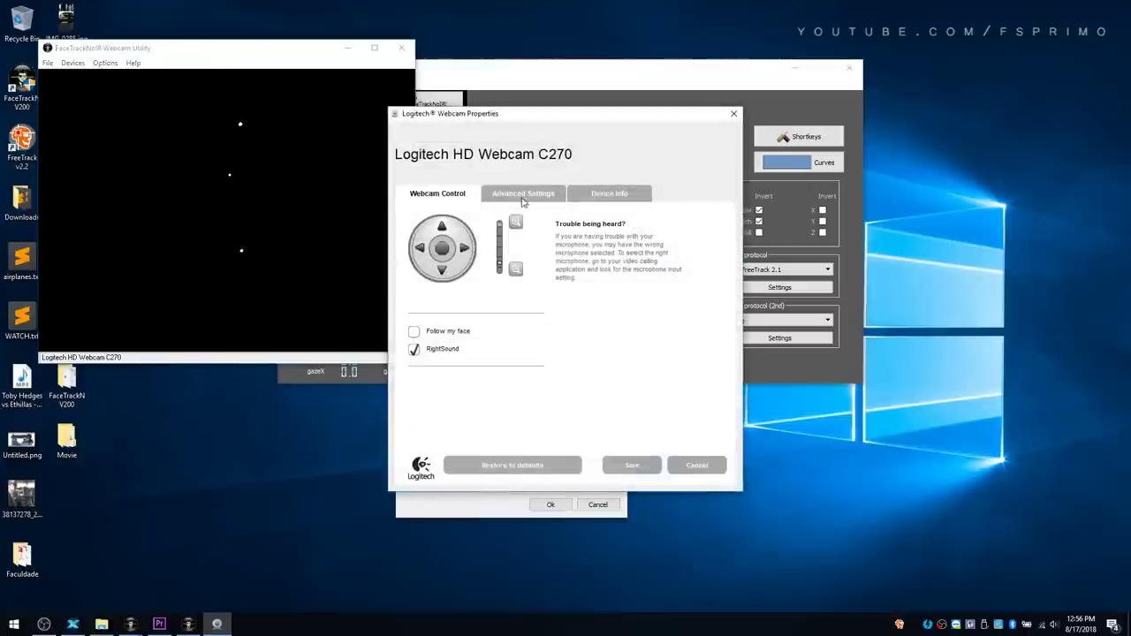
# Step: Tune the webcam's advanced exposure, gain, brightness and contrast so only the three LED points stand out against black
pyautogui.click(523, 196)
pyautogui.moveTo(604, 118); pyautogui.dragTo(681, 91)
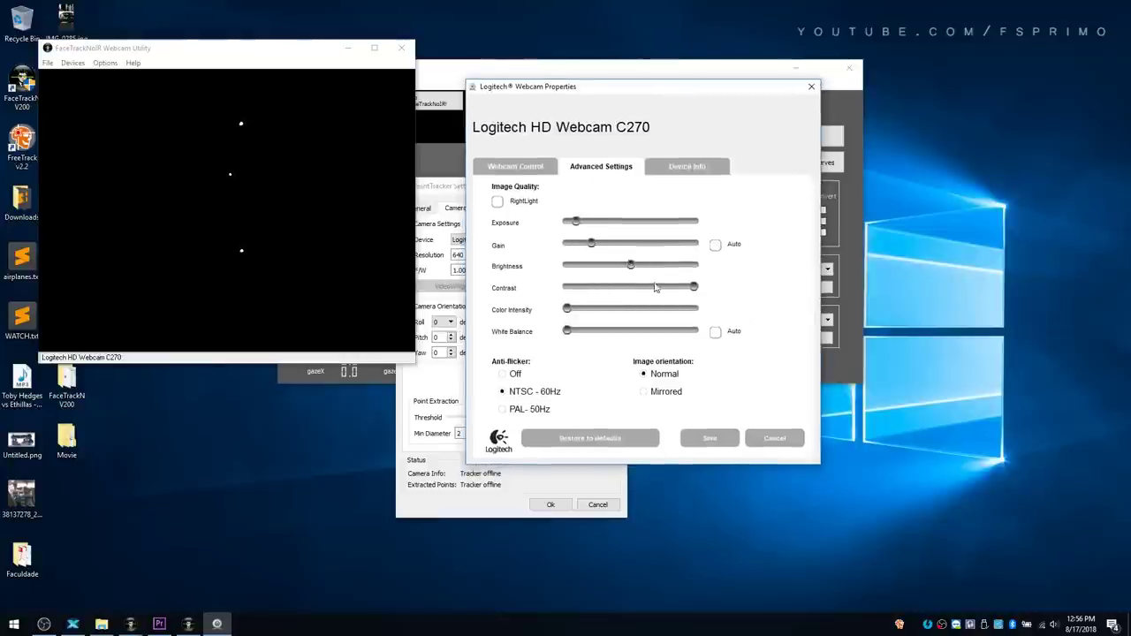
pyautogui.moveTo(626, 287); pyautogui.dragTo(582, 284)
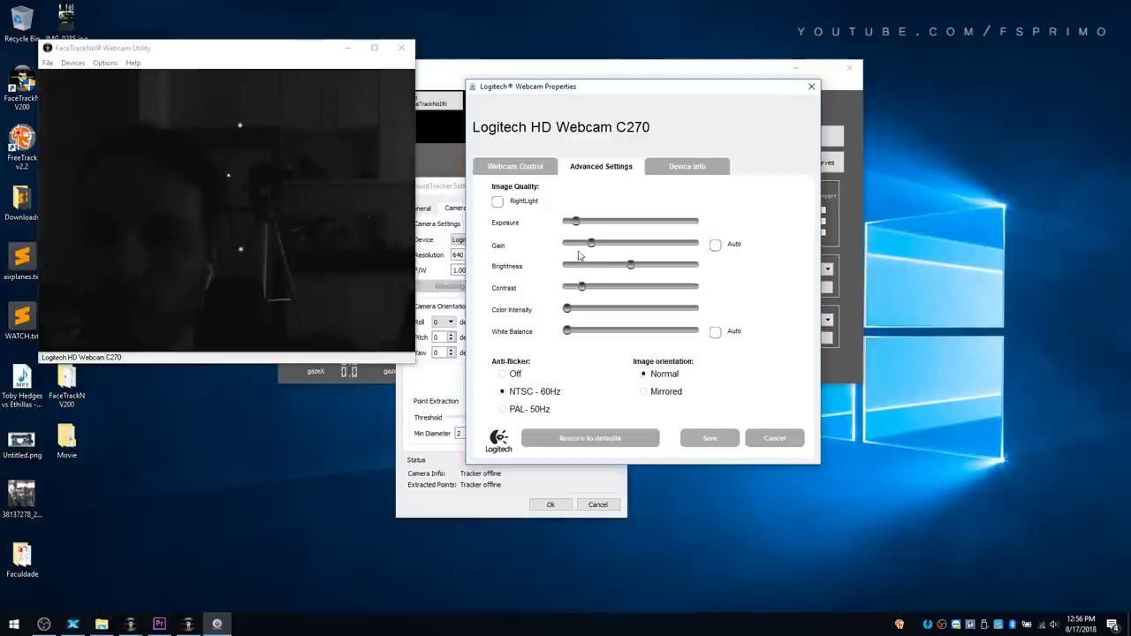
pyautogui.moveTo(581, 225); pyautogui.dragTo(587, 223)
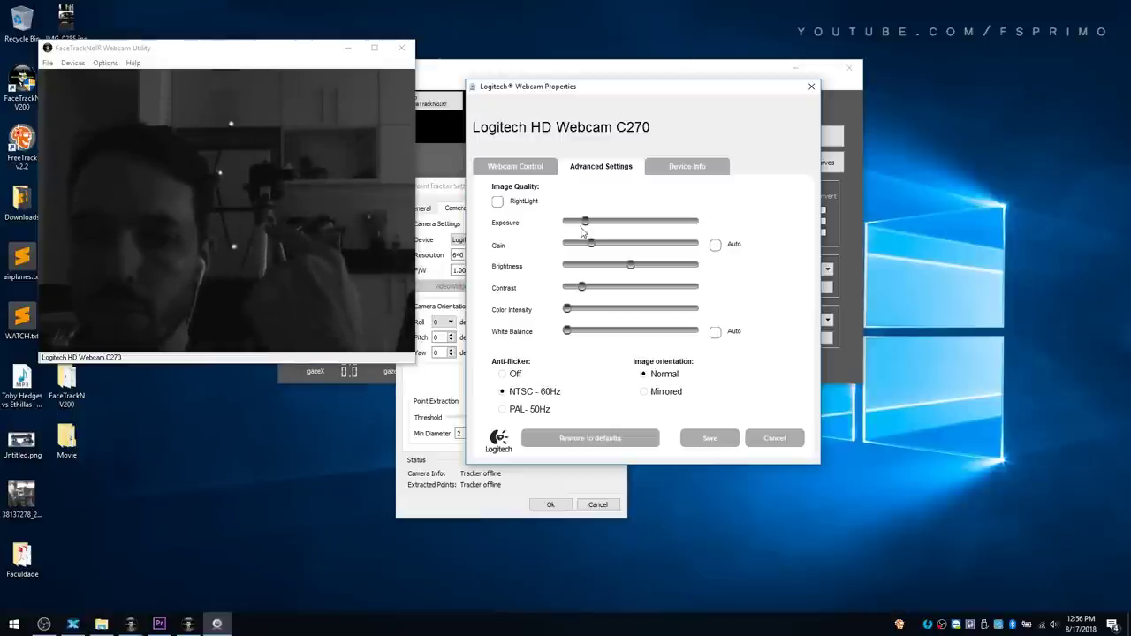
pyautogui.moveTo(628, 266)
pyautogui.mouseDown()
pyautogui.moveTo(575, 267)
pyautogui.moveTo(633, 267)
pyautogui.moveTo(611, 266)
pyautogui.moveTo(601, 286)
pyautogui.moveTo(632, 282)
pyautogui.mouseUp()
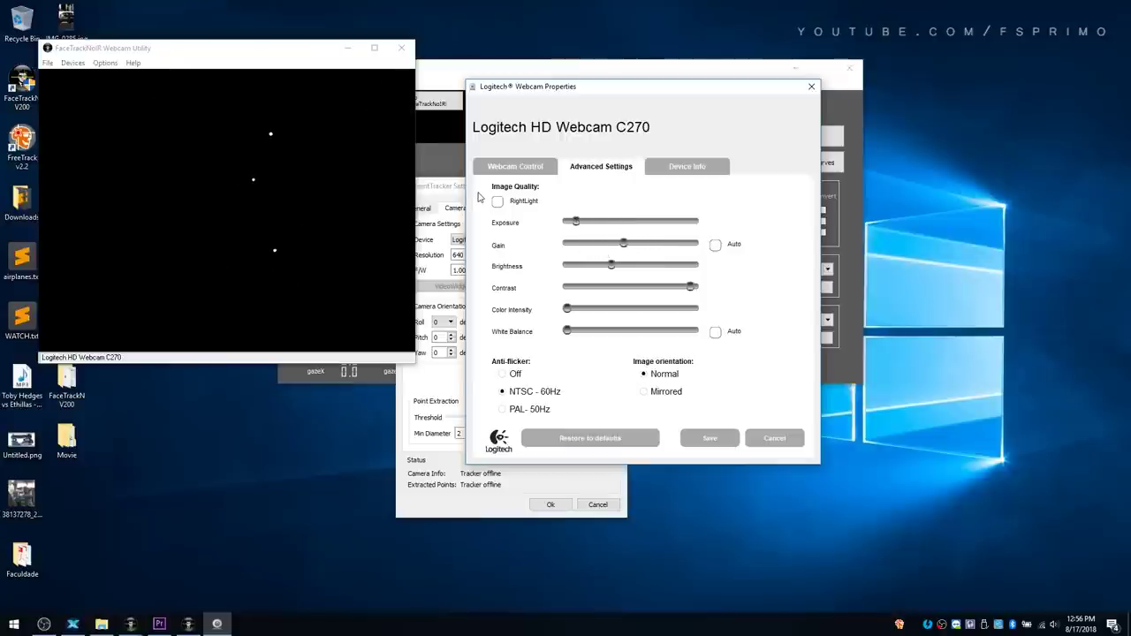
# Step: Save the webcam properties, accept the PointTracker settings and close the Webcam Utility
pyautogui.click(711, 439)
pyautogui.click(569, 503)
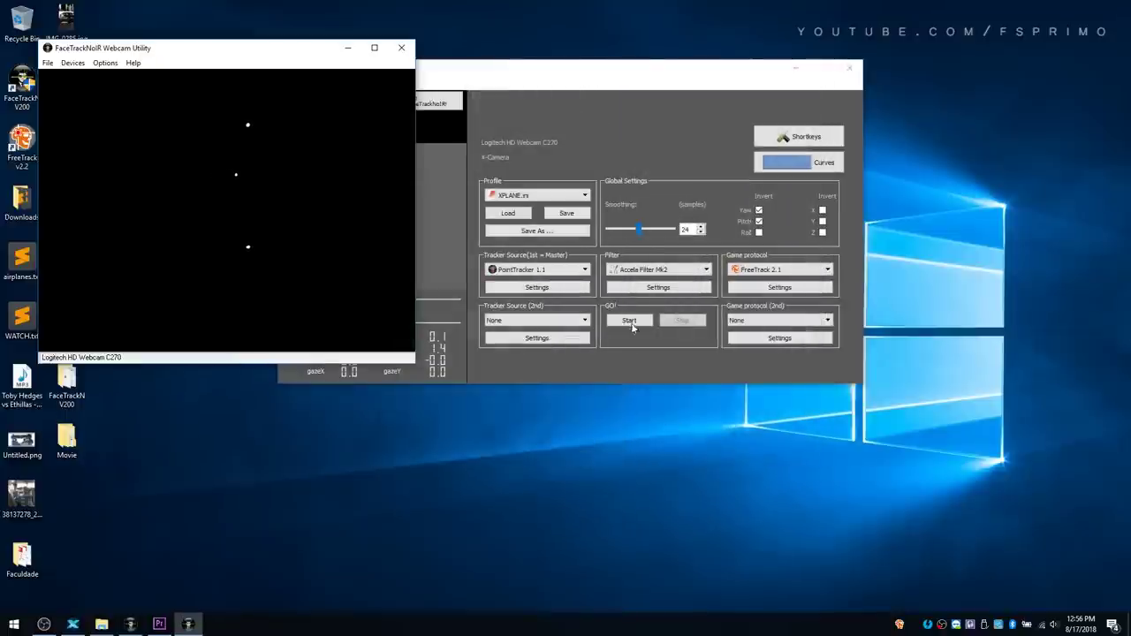
pyautogui.click(402, 48)
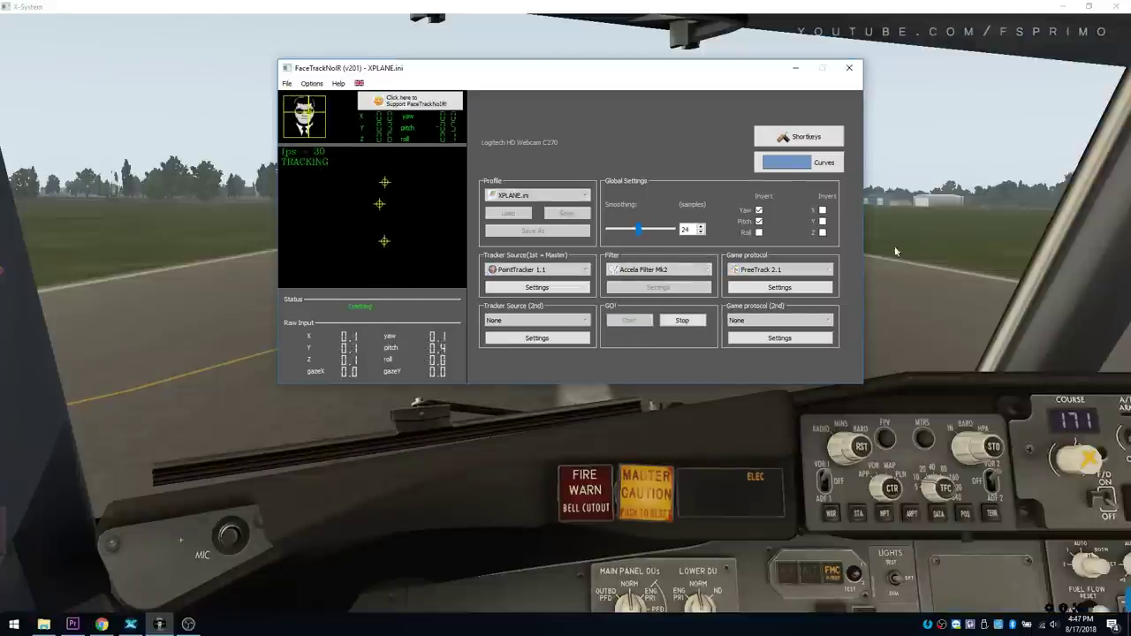
# Step: Switch to X-Plane and enable TrackIR & TrackHat view tracking in 3-D cockpit in the graphics settings
pyautogui.click(895, 252)
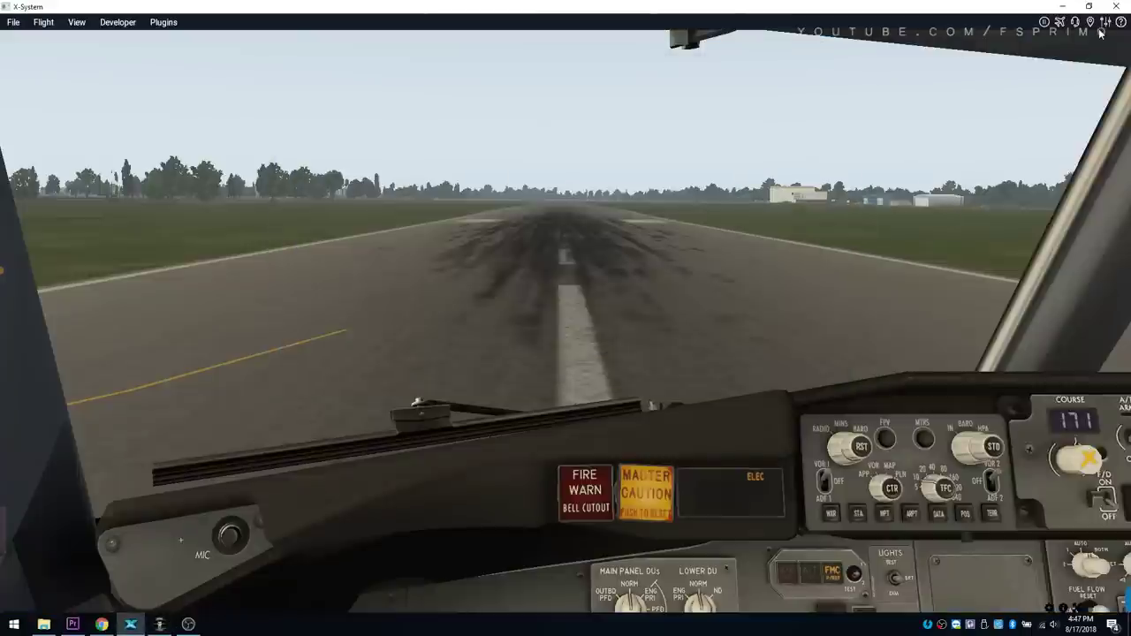
pyautogui.click(1103, 23)
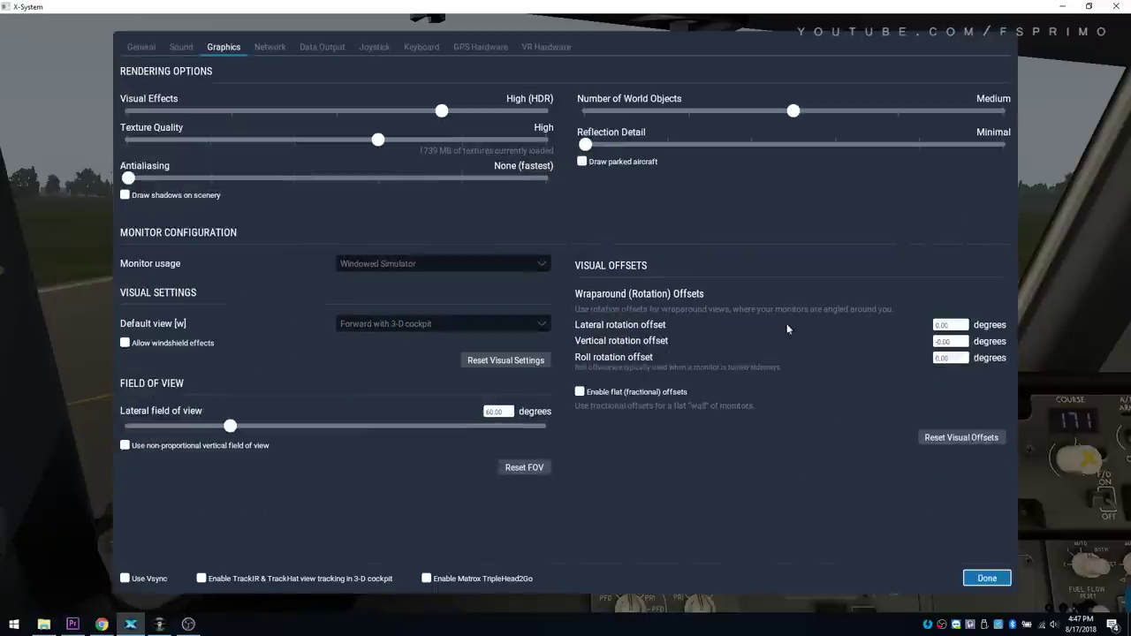
pyautogui.click(202, 578)
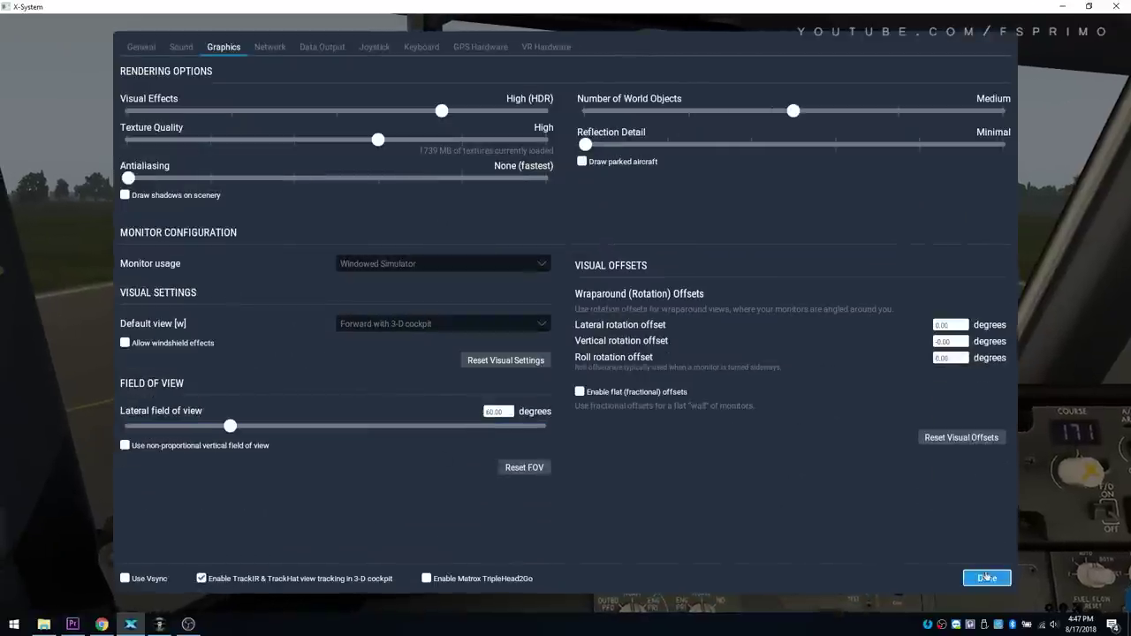
pyautogui.click(987, 577)
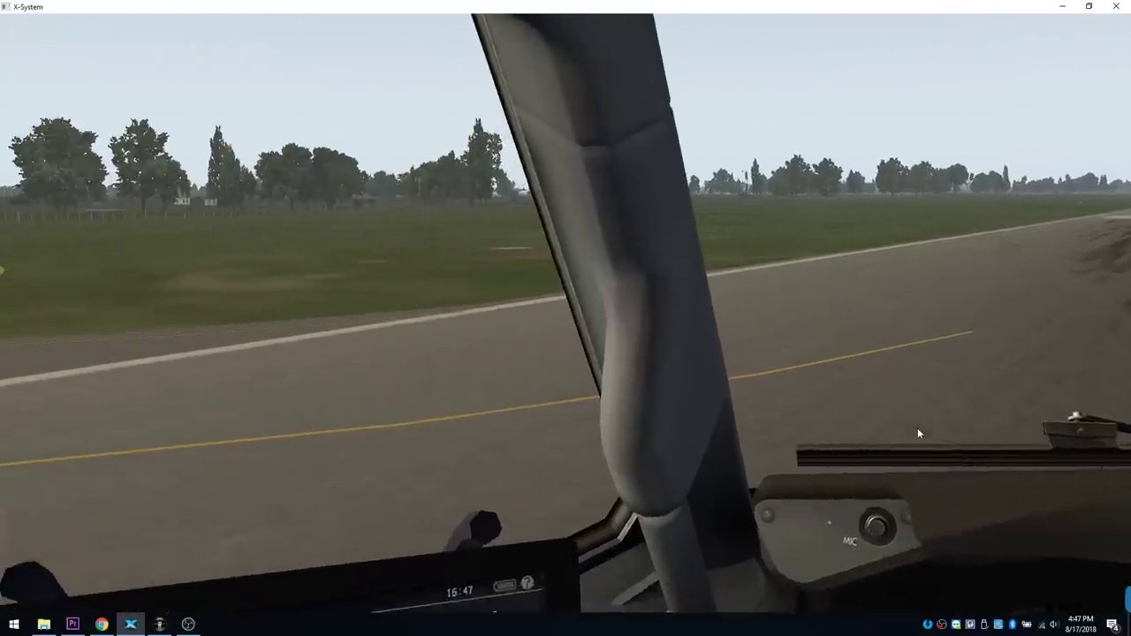
# Step: Switch to FaceTrackNoIR and inspect the yaw, pitch and roll tracking curves, then close them
pyautogui.hotkey('alt', 'Tab')
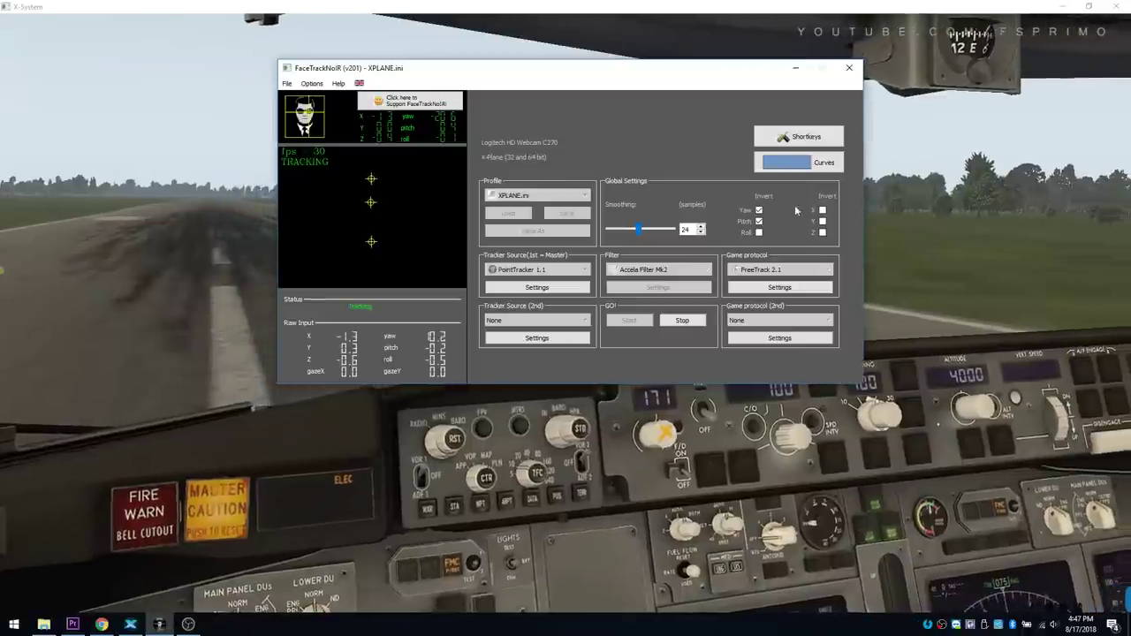
pyautogui.click(800, 163)
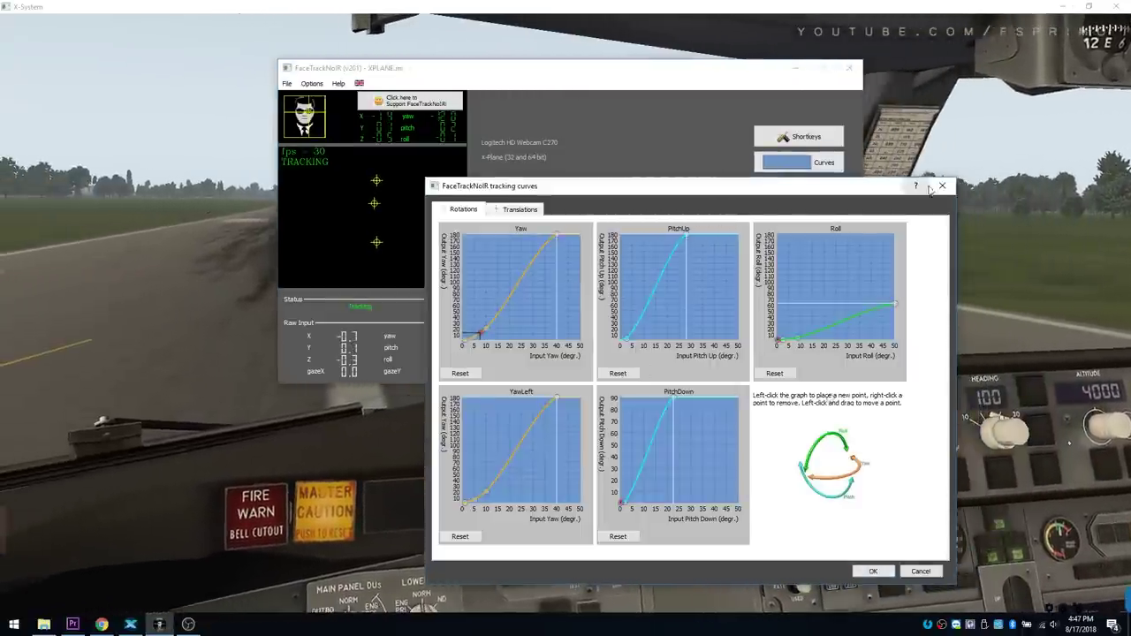
pyautogui.click(942, 185)
# Step: Return to X-Plane and check the TrackIR view tracking option in the graphics settings
pyautogui.click(913, 232)
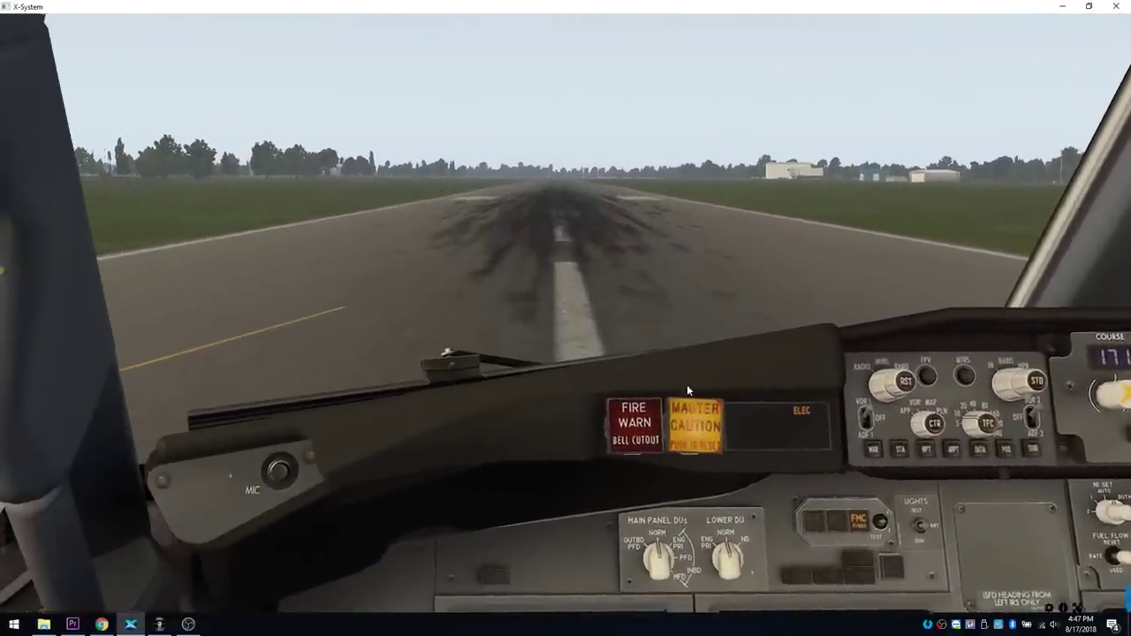
pyautogui.click(989, 22)
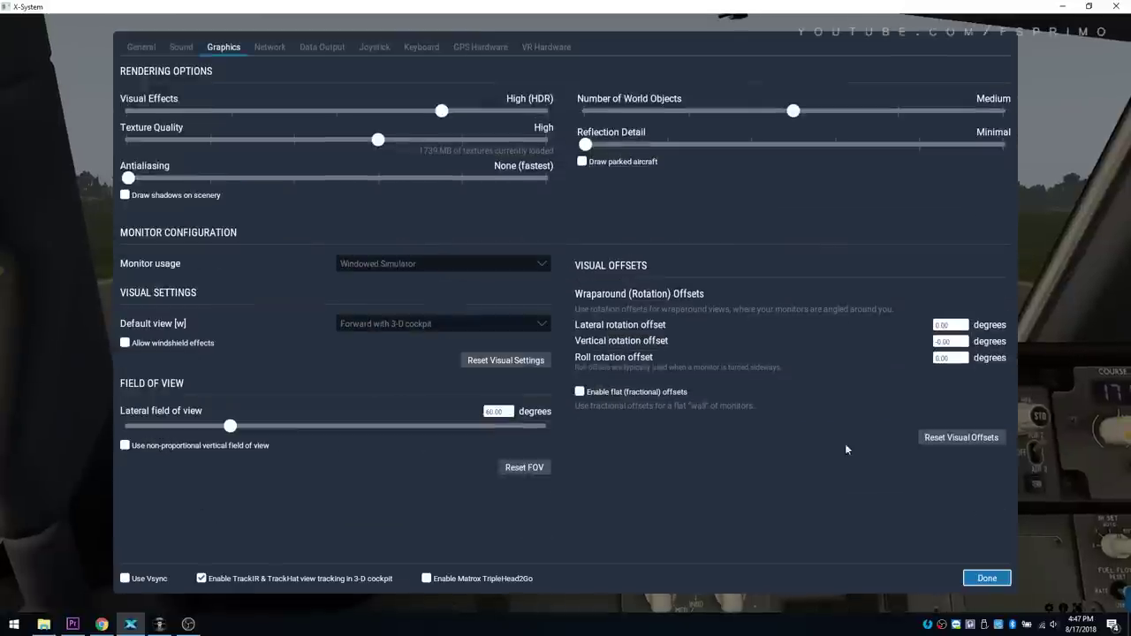
pyautogui.click(987, 579)
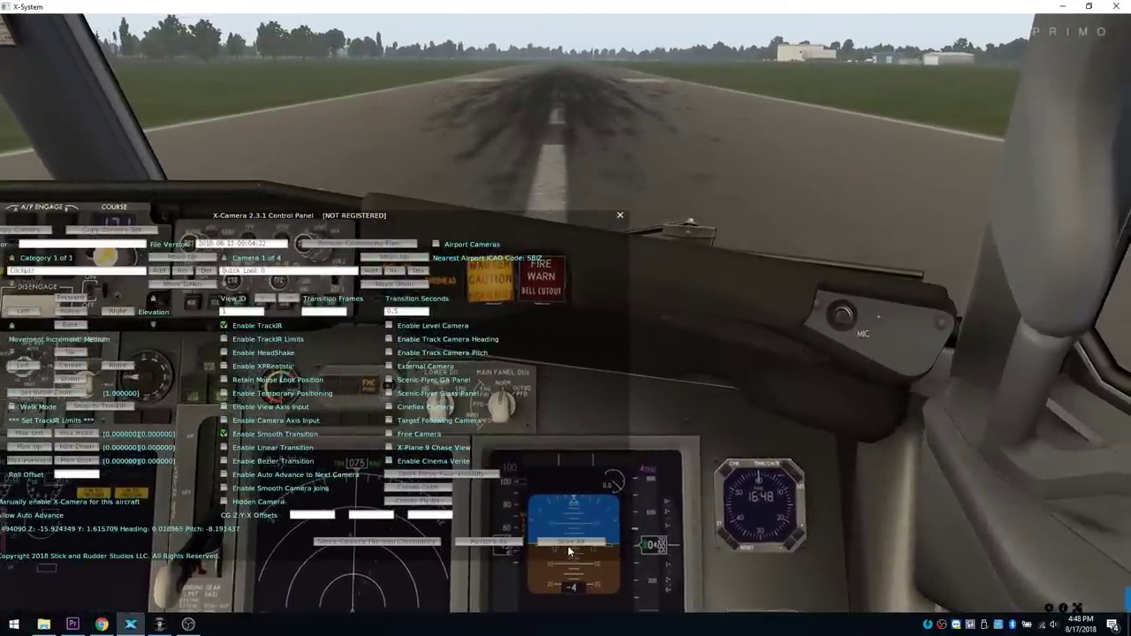
# Step: Close the X-Camera control panel and try cockpit camera views 1 and 2
pyautogui.click(619, 214)
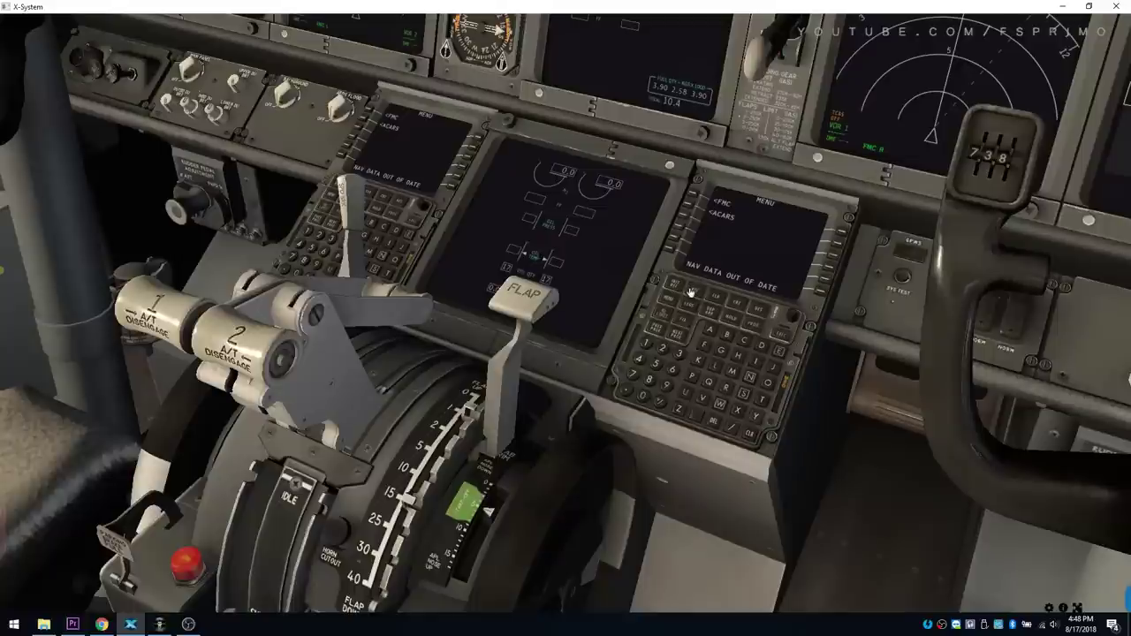
pyautogui.press('KP_1')
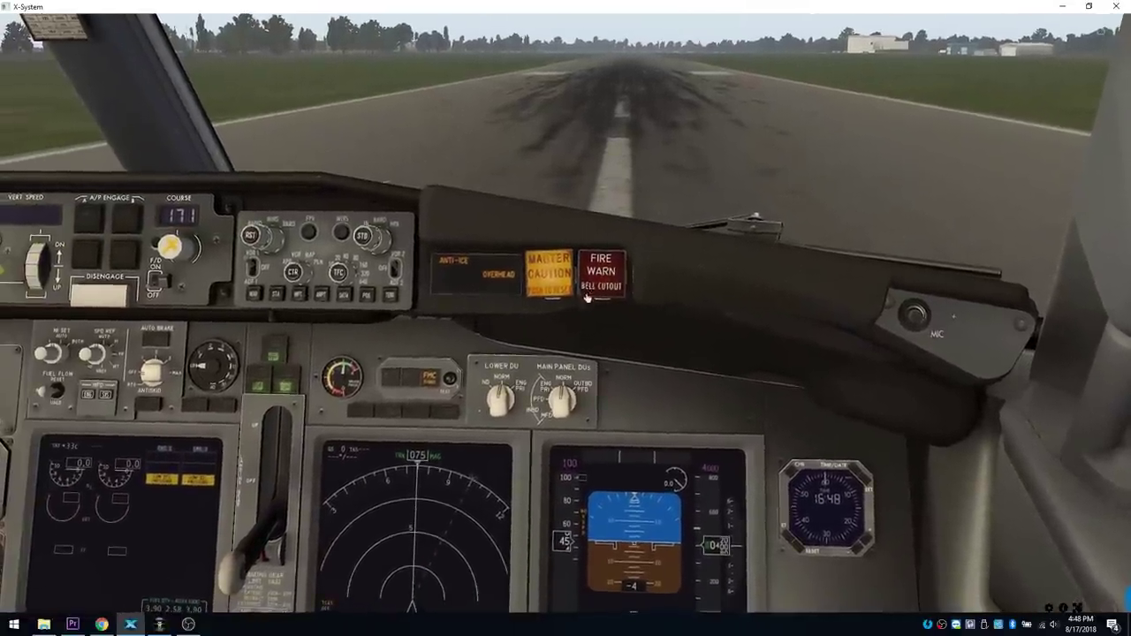
pyautogui.press('KP_2')
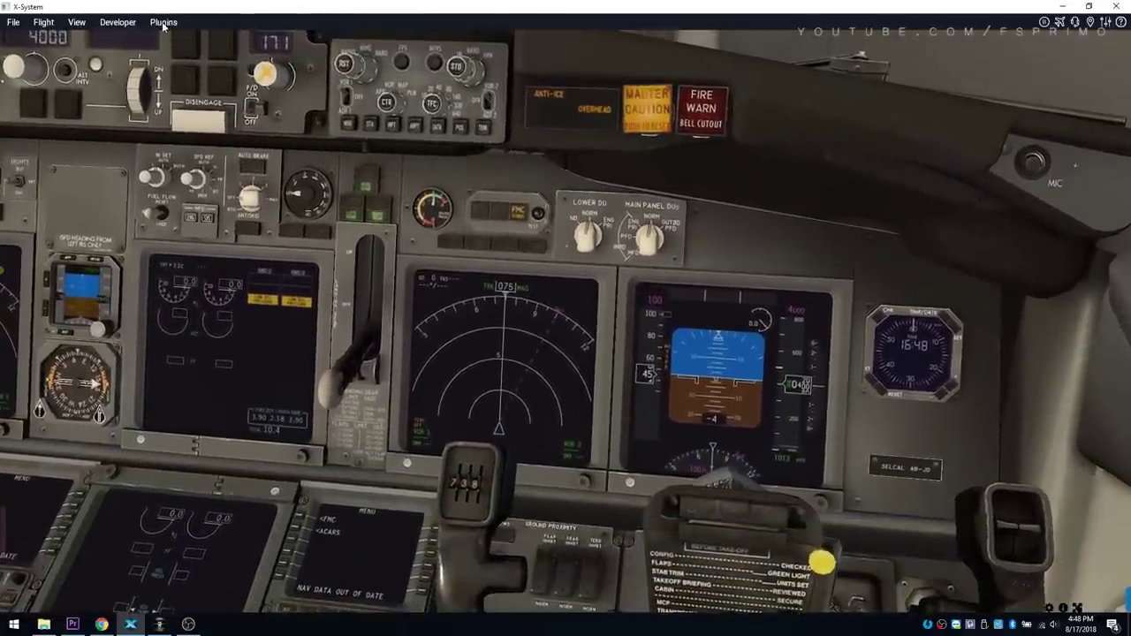
# Step: Bring up the X-Camera plugin's commands to reach its control panel
pyautogui.click(164, 22)
pyautogui.moveTo(191, 107)
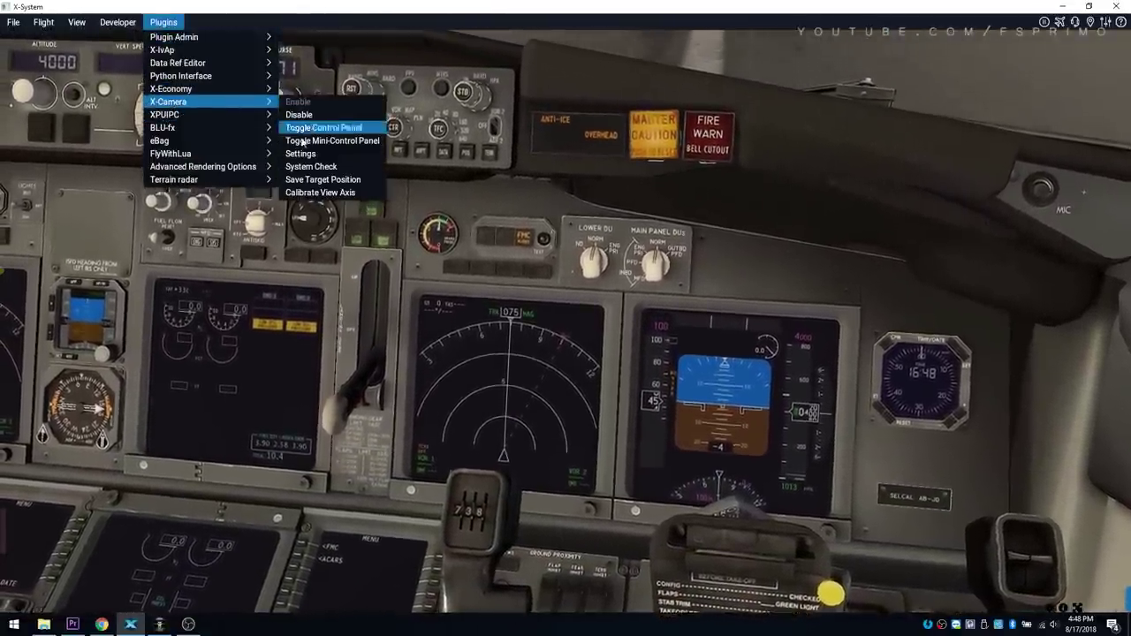